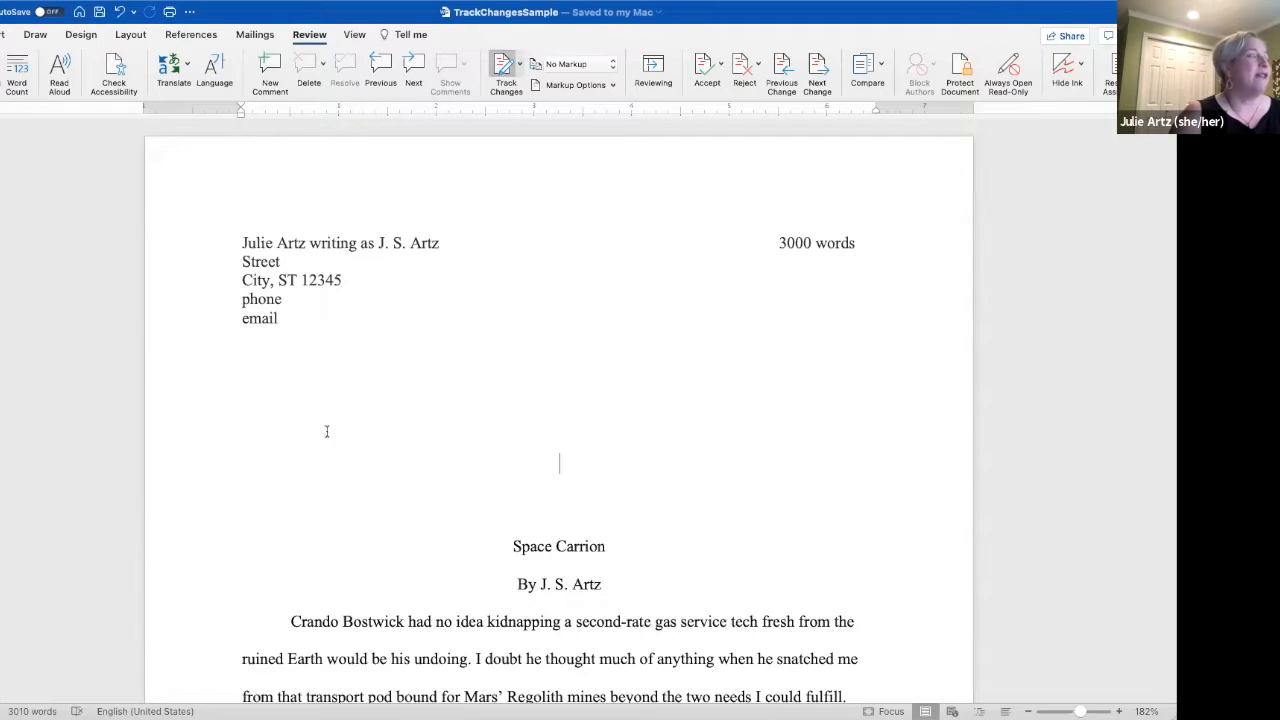
{"action": "scroll", "coordinate": [438, 446], "scroll_direction": "down", "scroll_amount": 1}
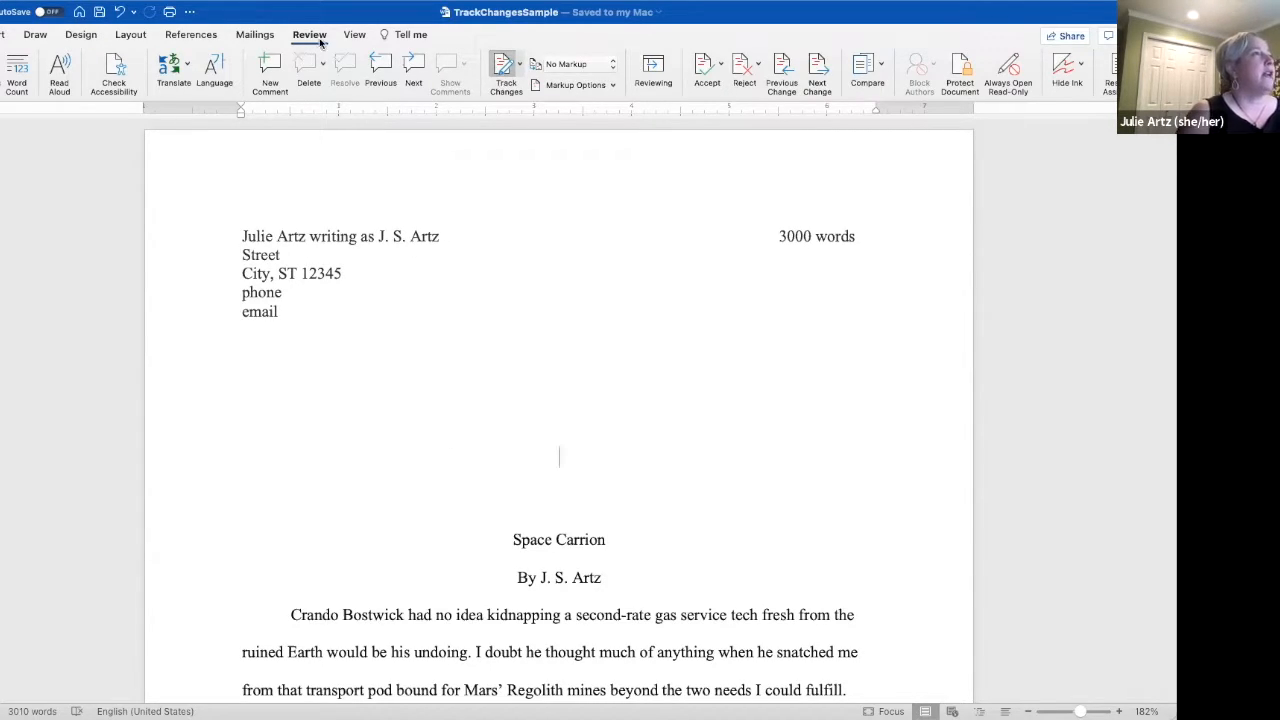
{"action": "left_click", "coordinate": [506, 76]}
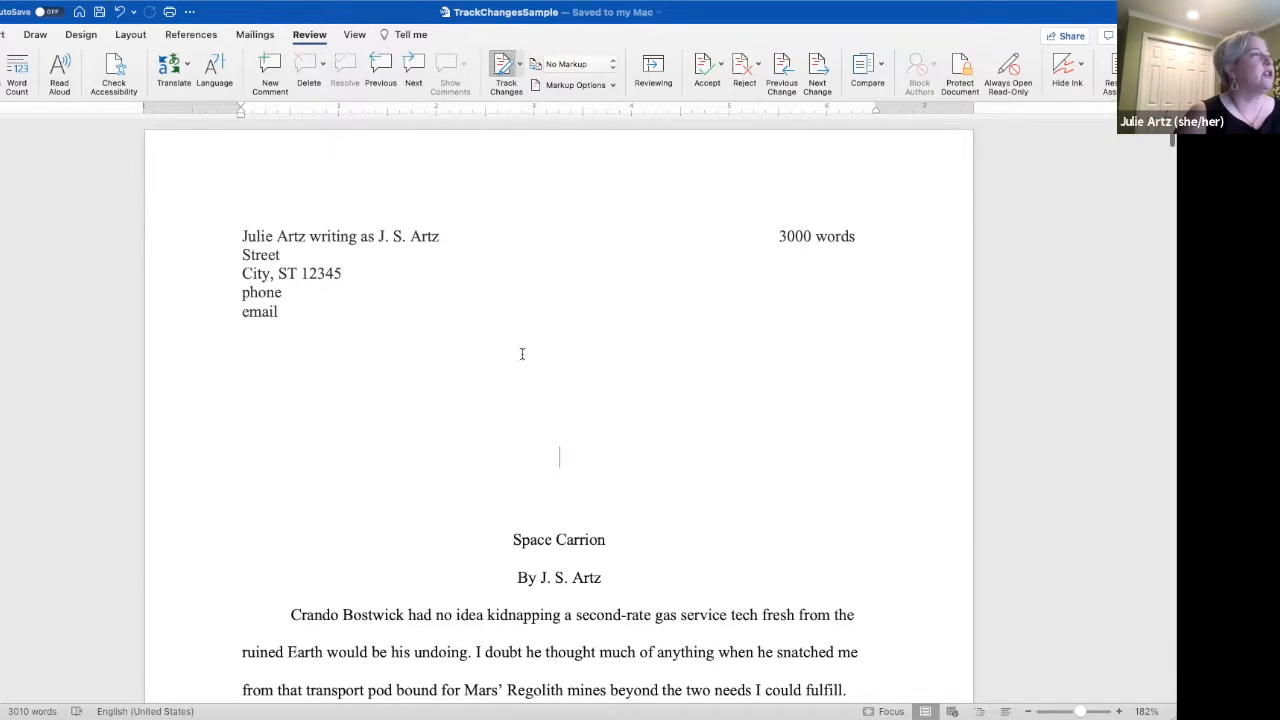
{"action": "scroll", "coordinate": [521, 353], "scroll_direction": "down", "scroll_amount": 20}
{"action": "scroll", "coordinate": [521, 353], "scroll_direction": "down", "scroll_amount": 3}
{"action": "scroll", "coordinate": [521, 353], "scroll_direction": "up", "scroll_amount": 20}
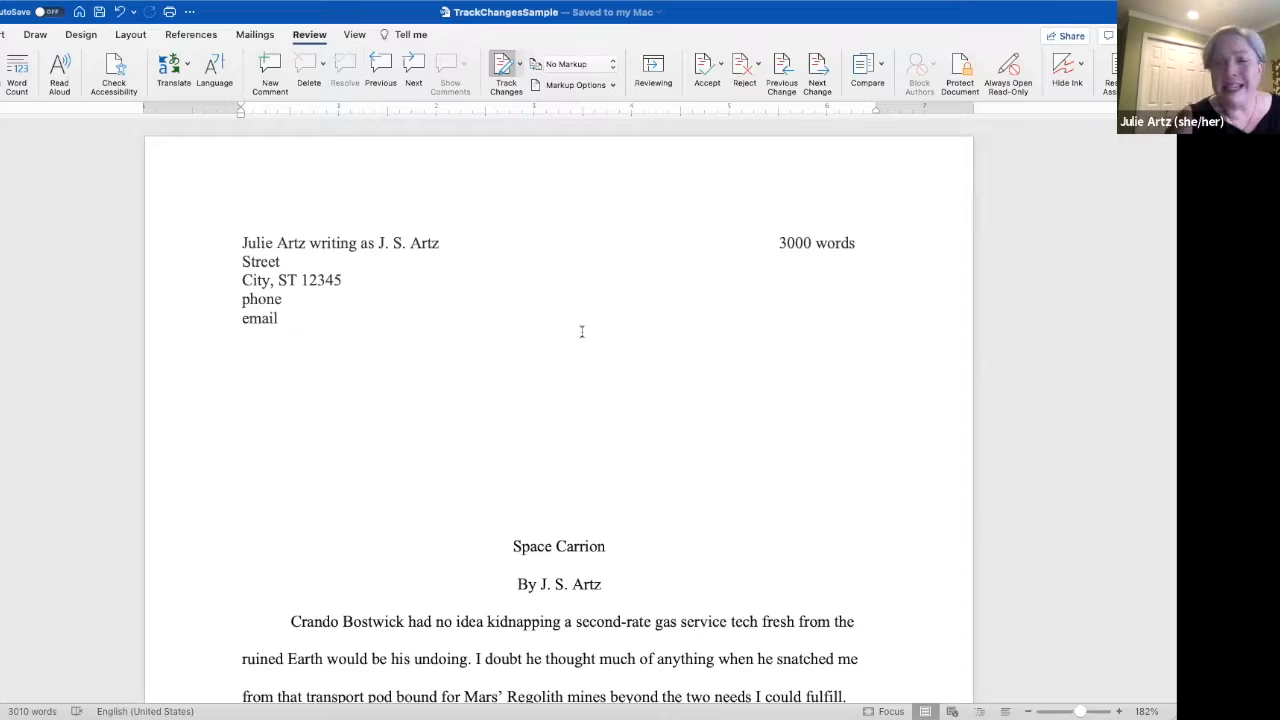
- Switch the markup view to Simple Markup and examine the change bars beside the first page's title and opening paragraphs
{"action": "left_click", "coordinate": [603, 67]}
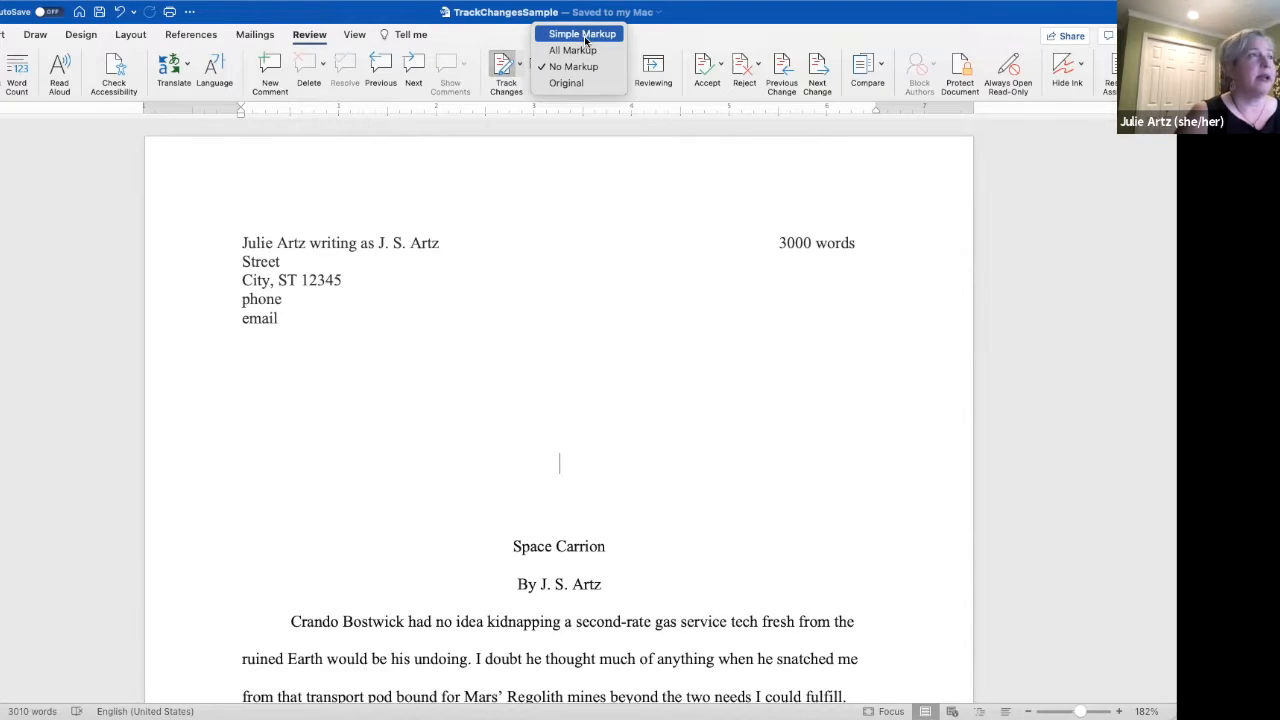
{"action": "left_click", "coordinate": [583, 35]}
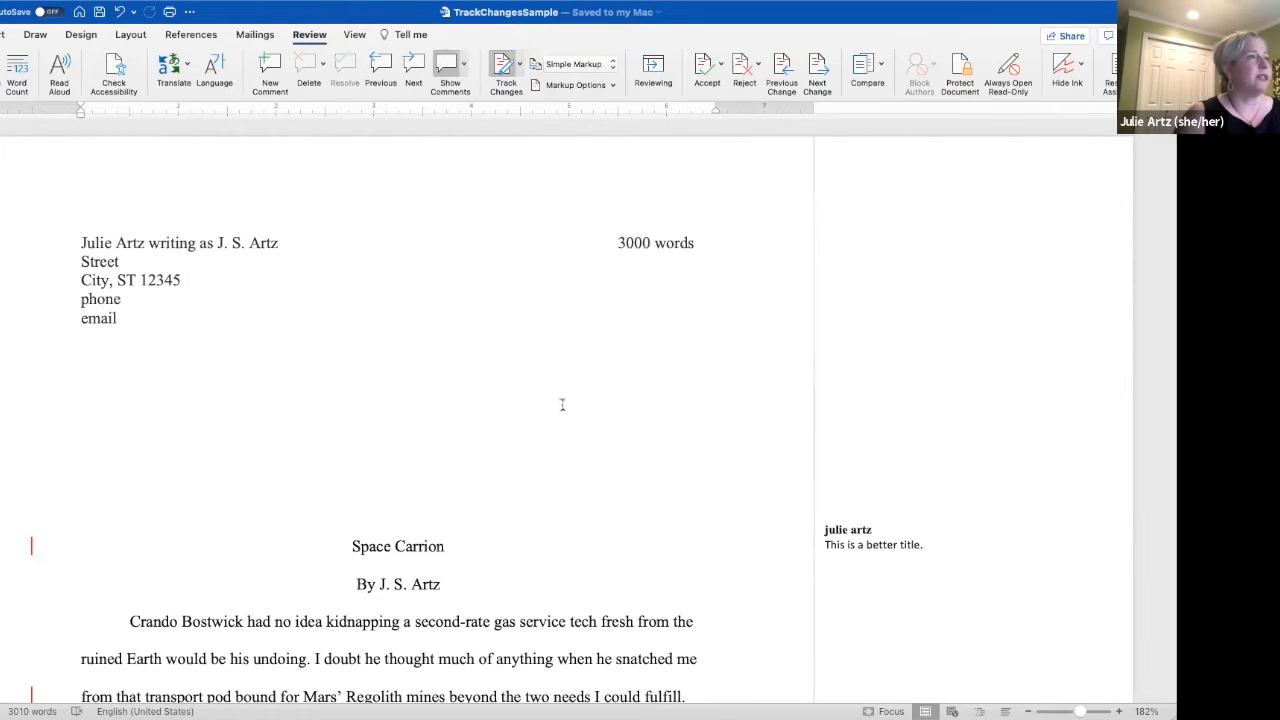
{"action": "scroll", "coordinate": [563, 461], "scroll_direction": "down", "scroll_amount": 5}
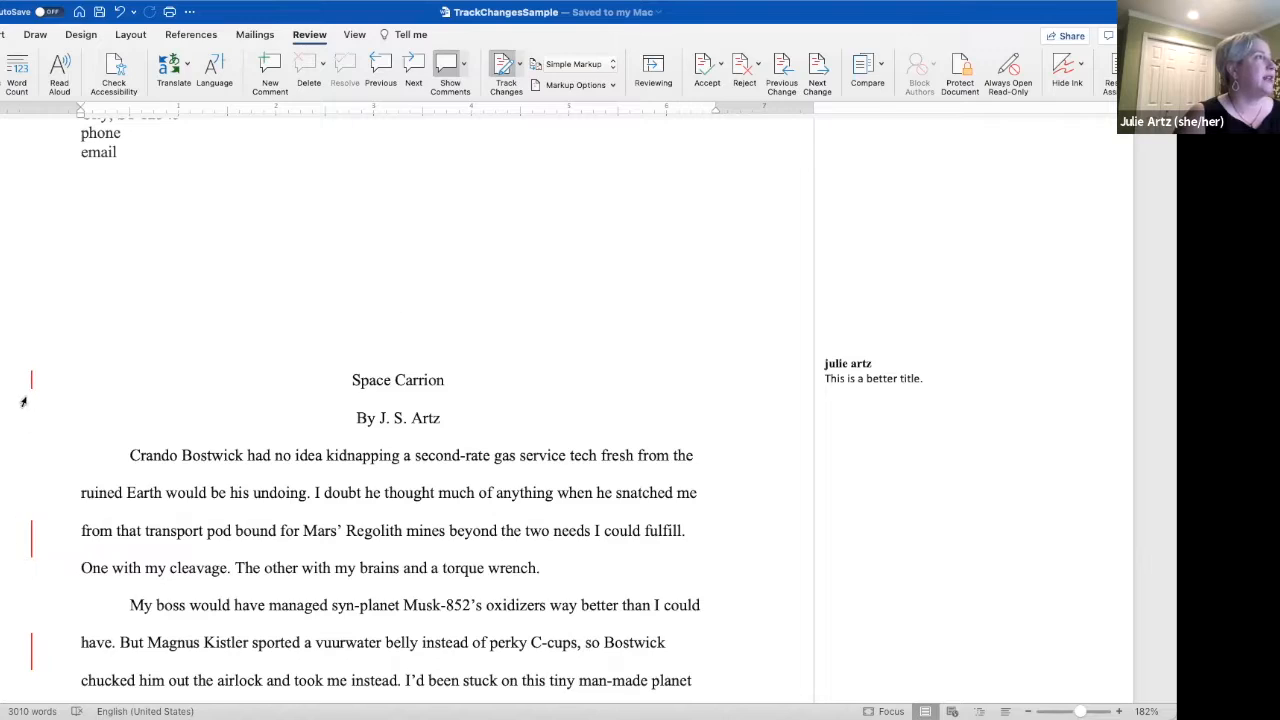
{"action": "scroll", "coordinate": [198, 585], "scroll_direction": "down", "scroll_amount": 3}
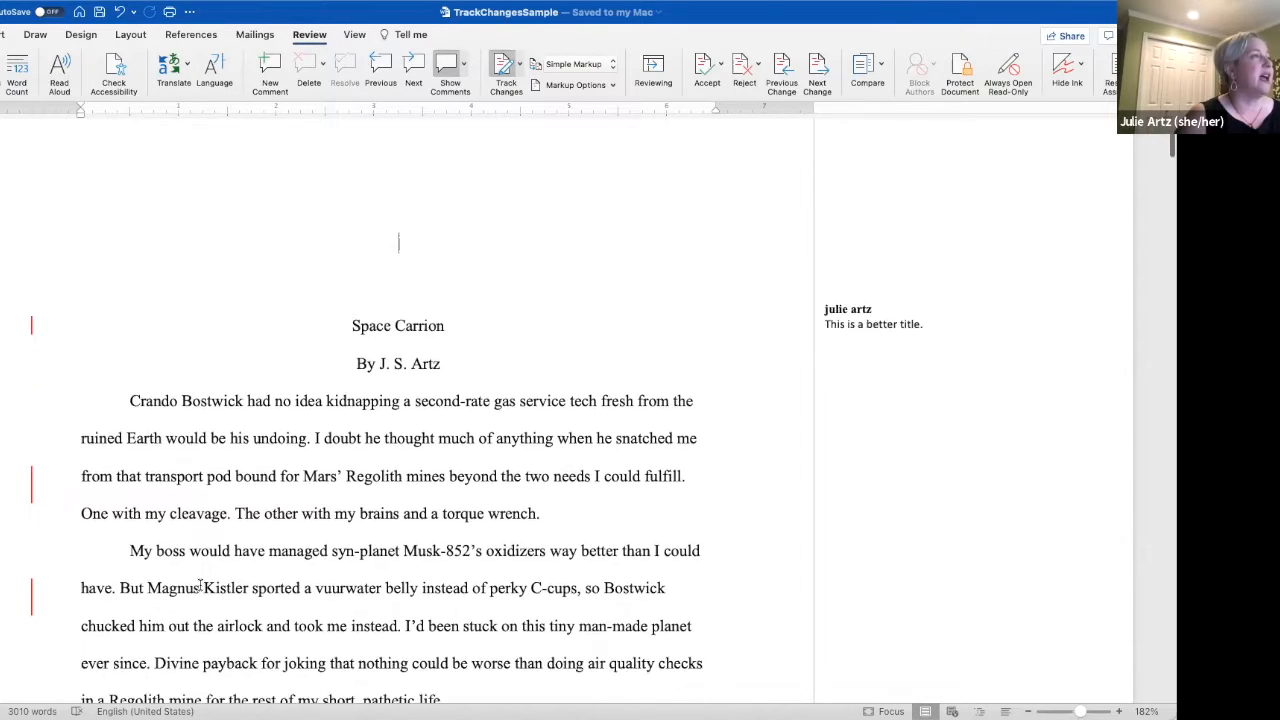
{"action": "scroll", "coordinate": [200, 585], "scroll_direction": "down", "scroll_amount": 1}
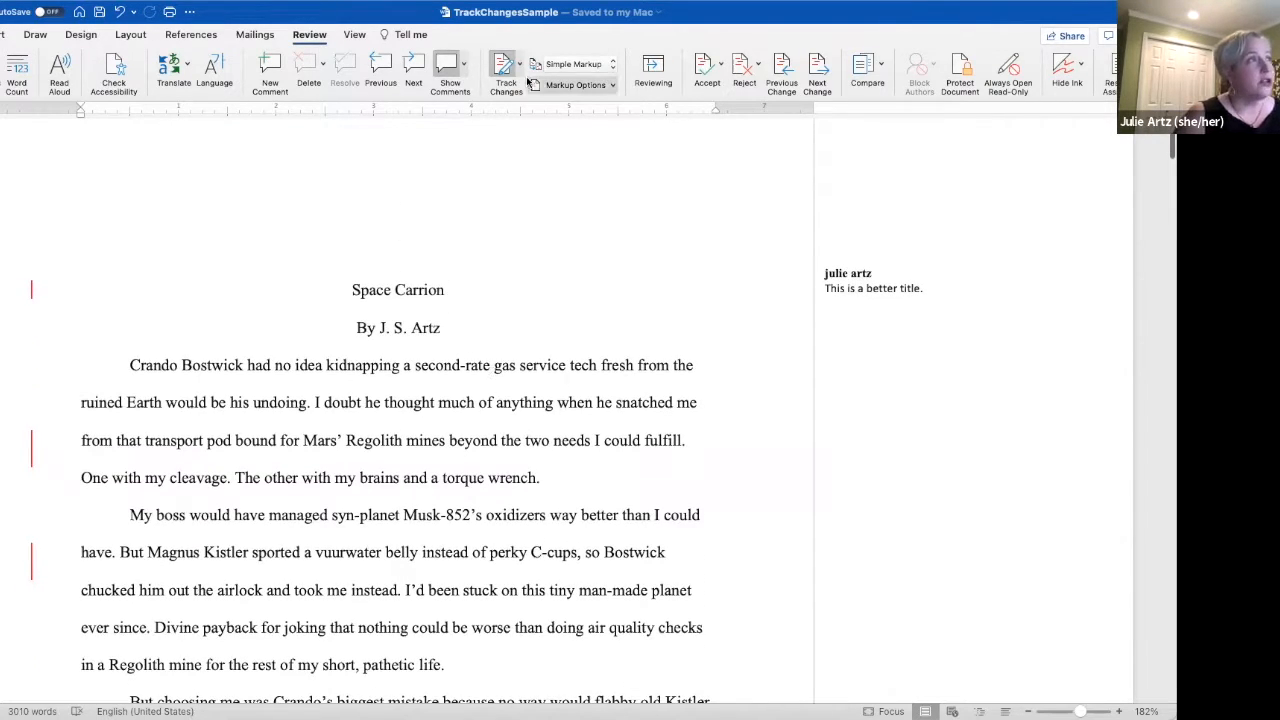
- Show the document in All Markup and highlight "LAUGH AND LAUGH AND FALL" in the title's deletion balloon
{"action": "left_click", "coordinate": [571, 67]}
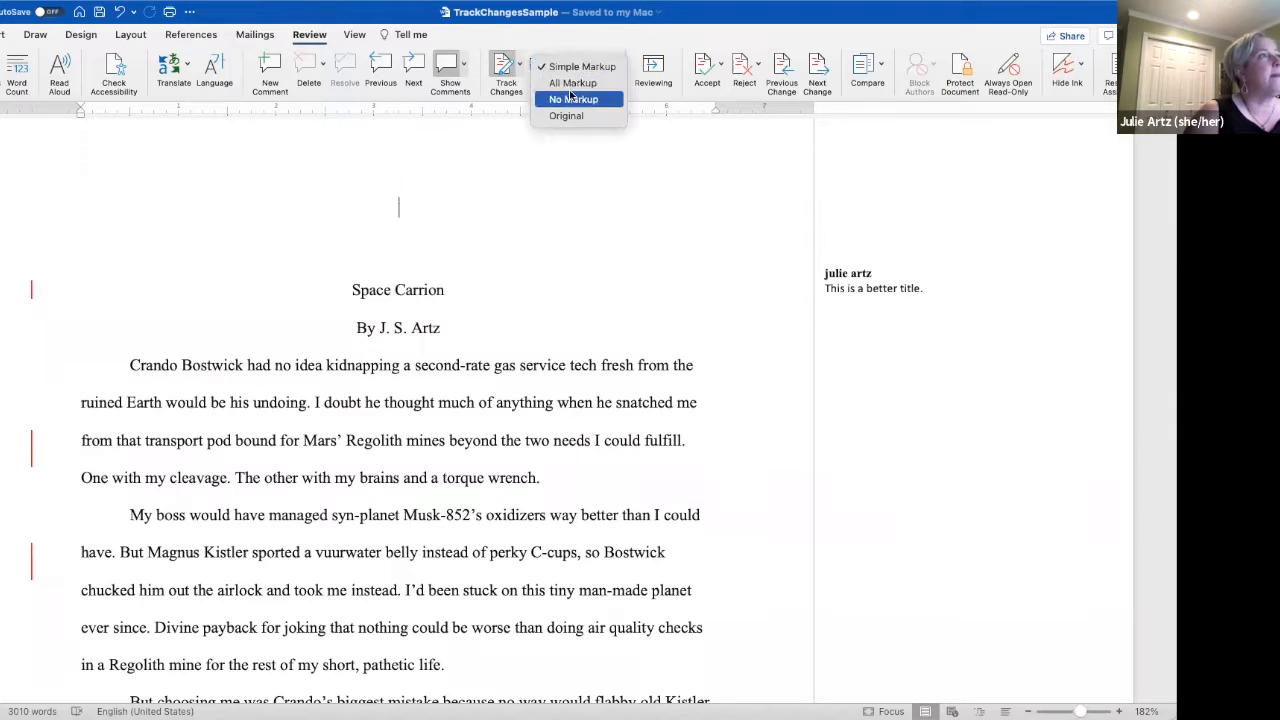
{"action": "left_click", "coordinate": [572, 84]}
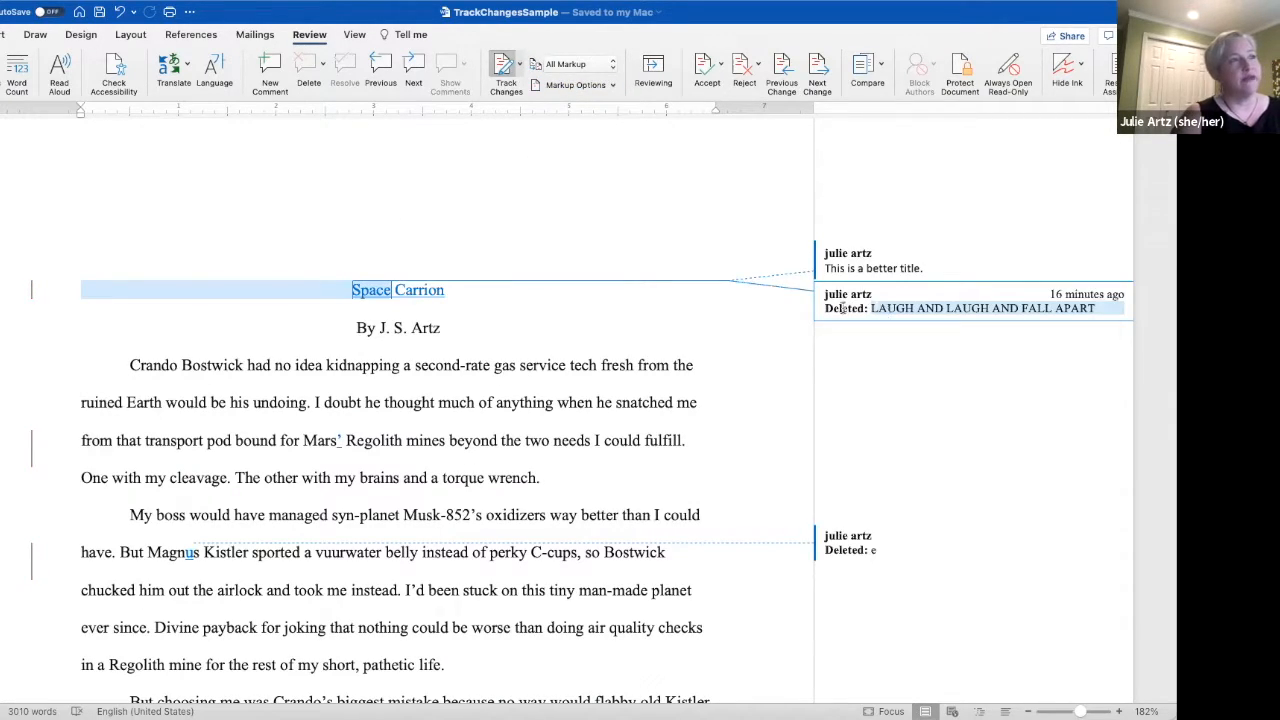
{"action": "left_click_drag", "start_coordinate": [871, 308], "coordinate": [1053, 306]}
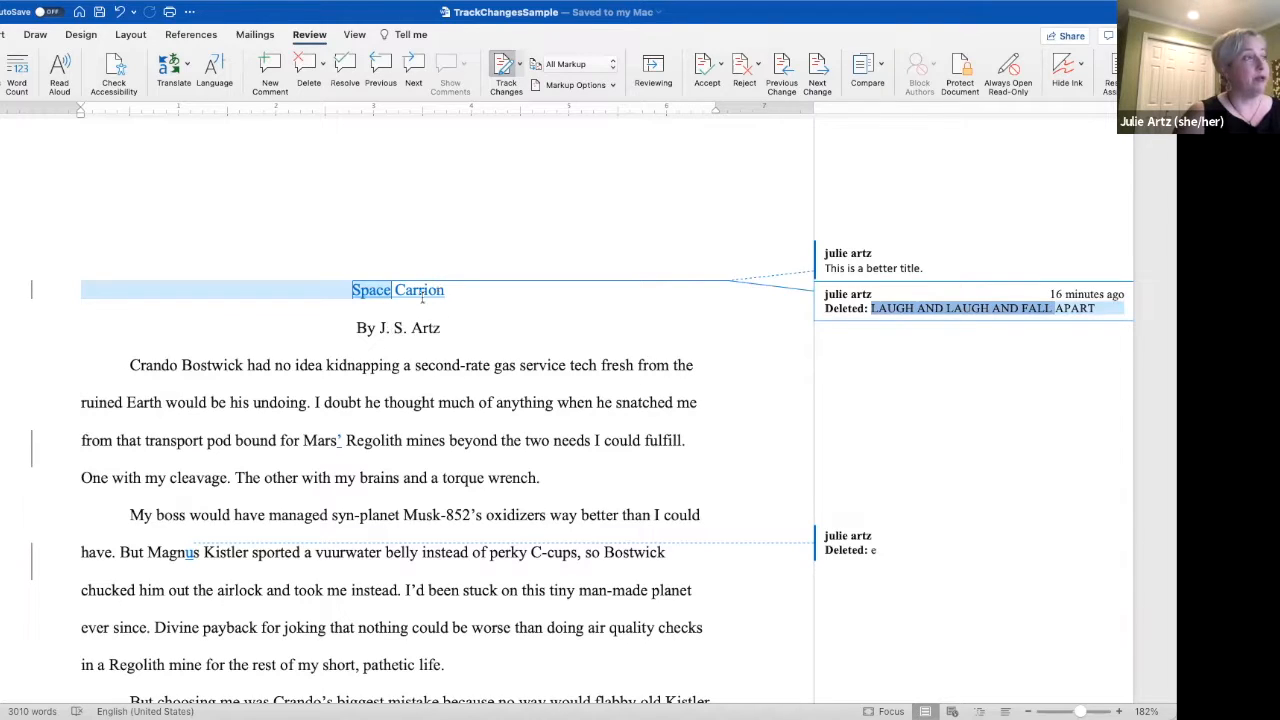
- Examine the tracked edits on the first page and highlight the inserted apostrophe after "Mars"
{"action": "scroll", "coordinate": [538, 452], "scroll_direction": "down", "scroll_amount": 2}
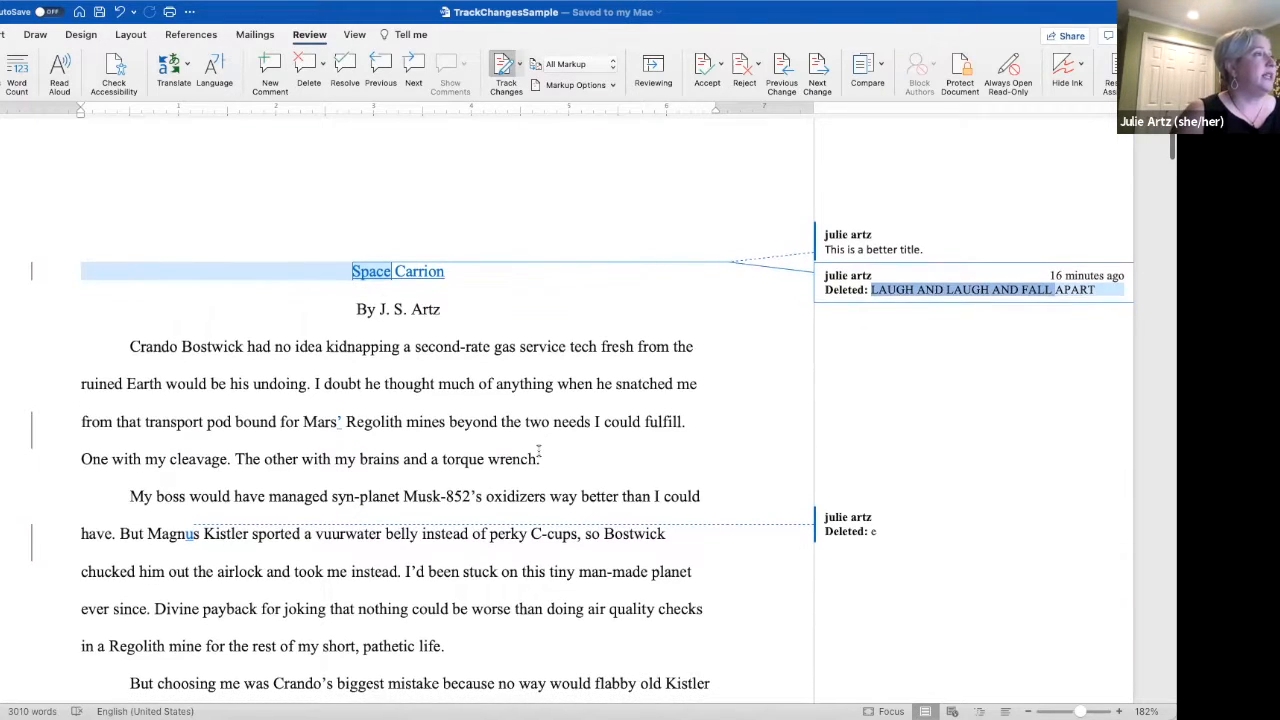
{"action": "scroll", "coordinate": [539, 452], "scroll_direction": "up", "scroll_amount": 1}
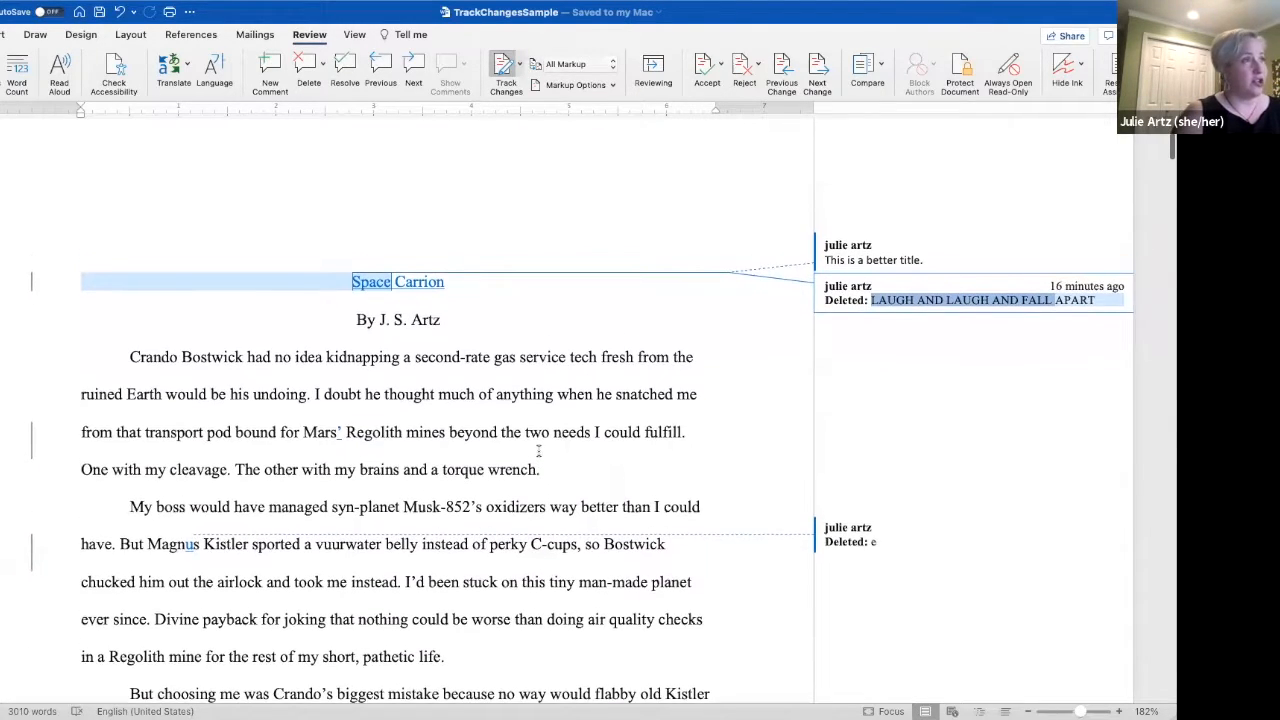
{"action": "scroll", "coordinate": [555, 424], "scroll_direction": "down", "scroll_amount": 1}
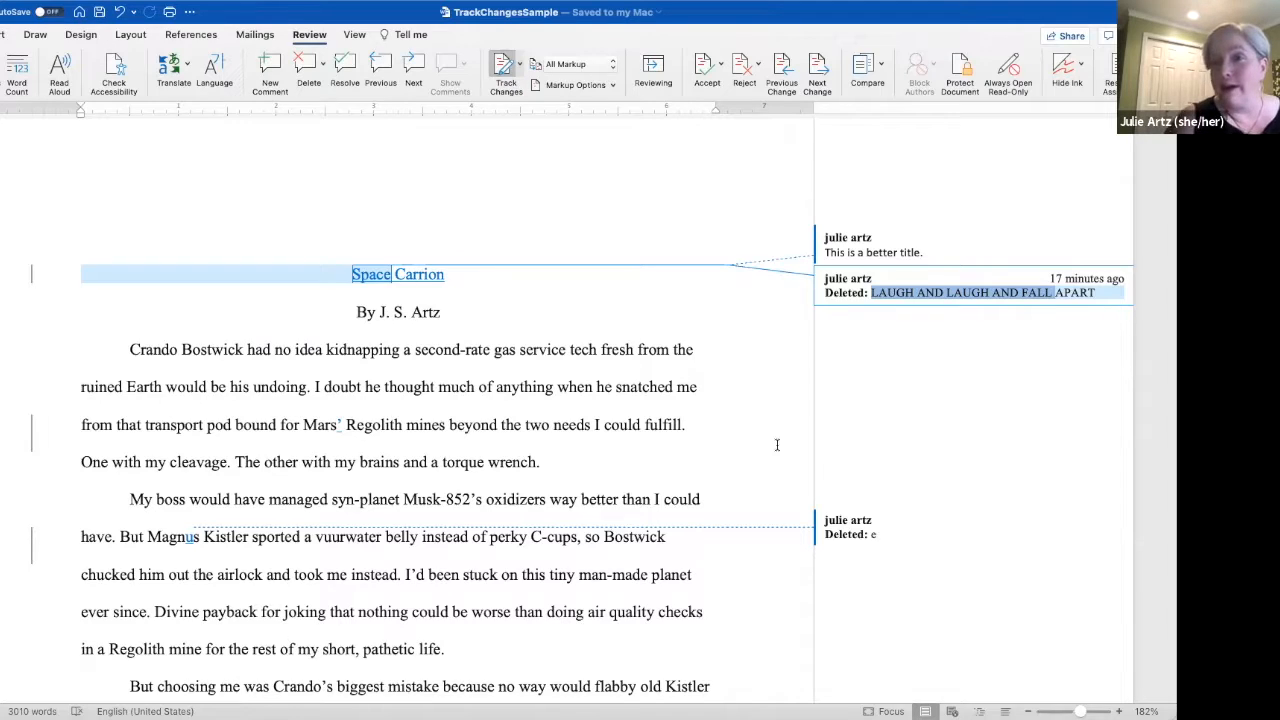
{"action": "scroll", "coordinate": [416, 516], "scroll_direction": "down", "scroll_amount": 1}
{"action": "scroll", "coordinate": [416, 516], "scroll_direction": "up", "scroll_amount": 2}
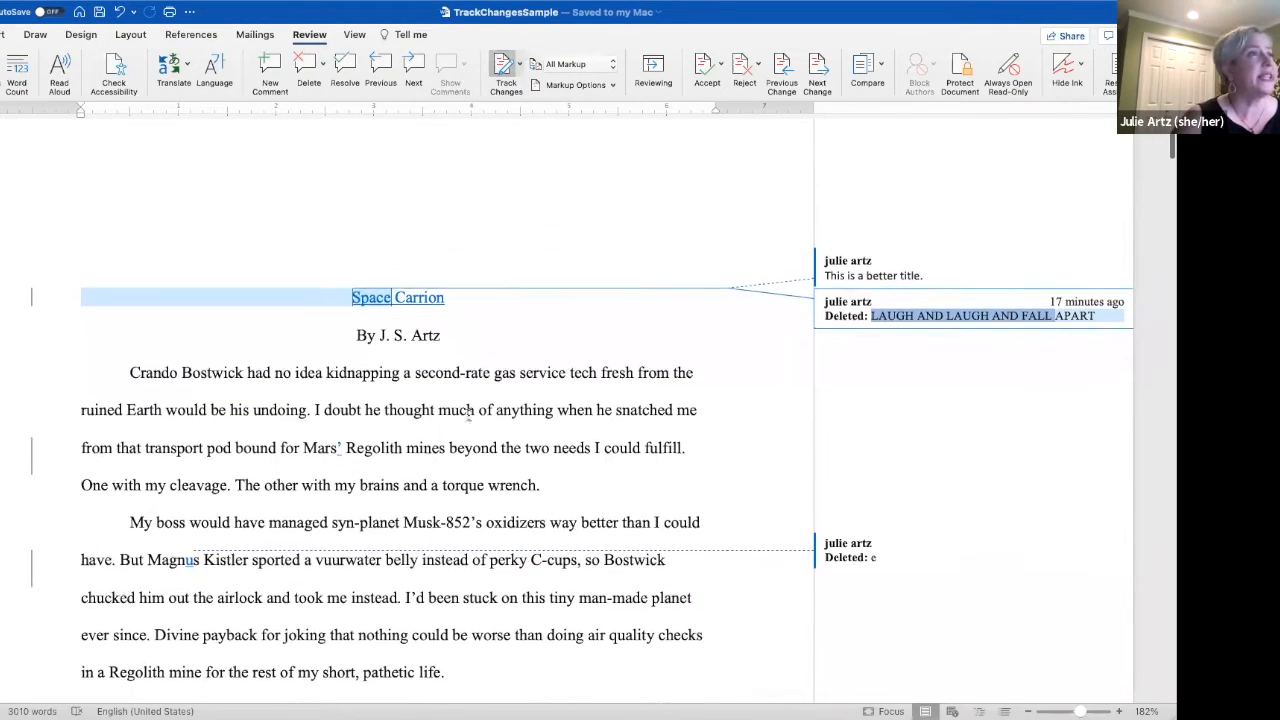
{"action": "scroll", "coordinate": [560, 410], "scroll_direction": "down", "scroll_amount": 2}
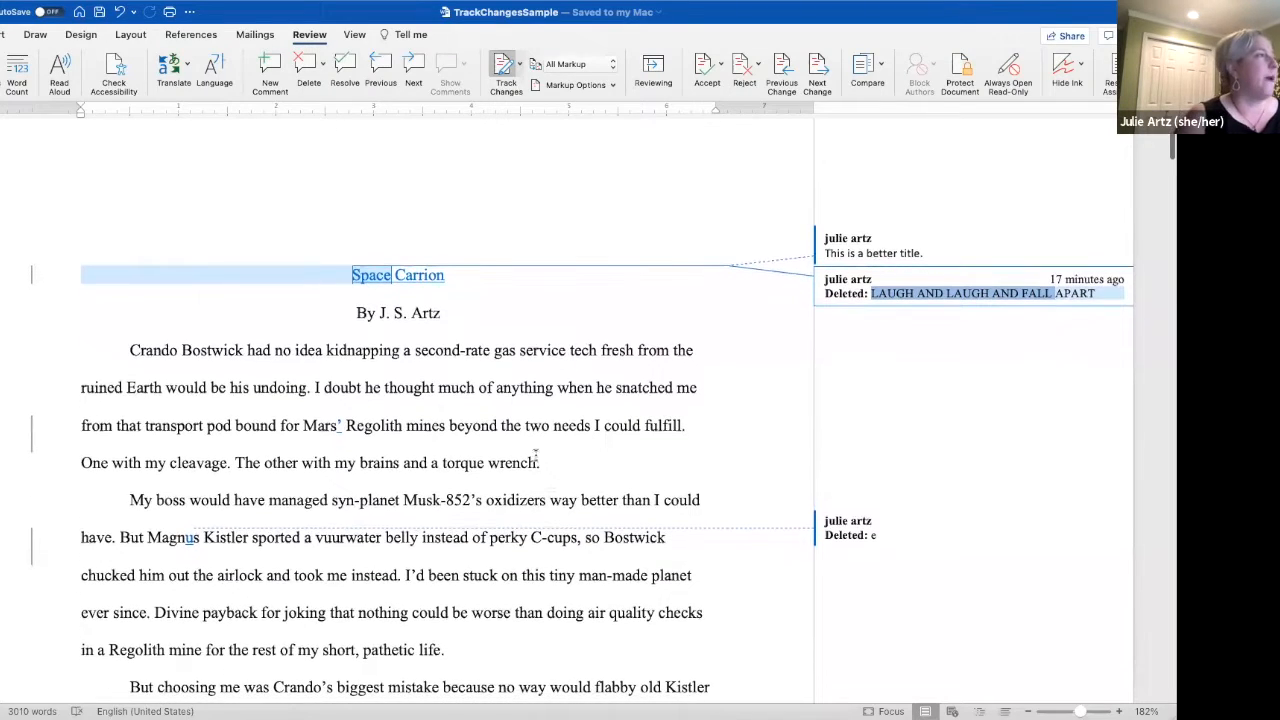
{"action": "scroll", "coordinate": [475, 590], "scroll_direction": "down", "scroll_amount": 3}
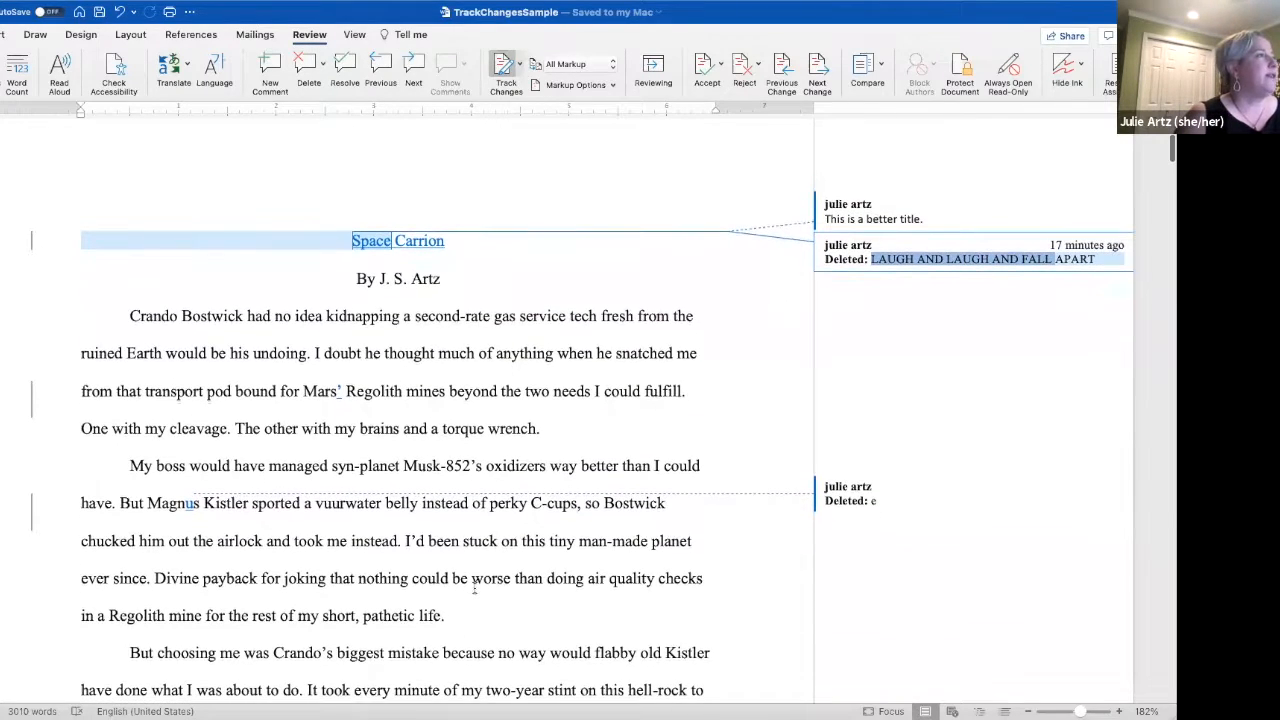
{"action": "scroll", "coordinate": [475, 590], "scroll_direction": "down", "scroll_amount": 10}
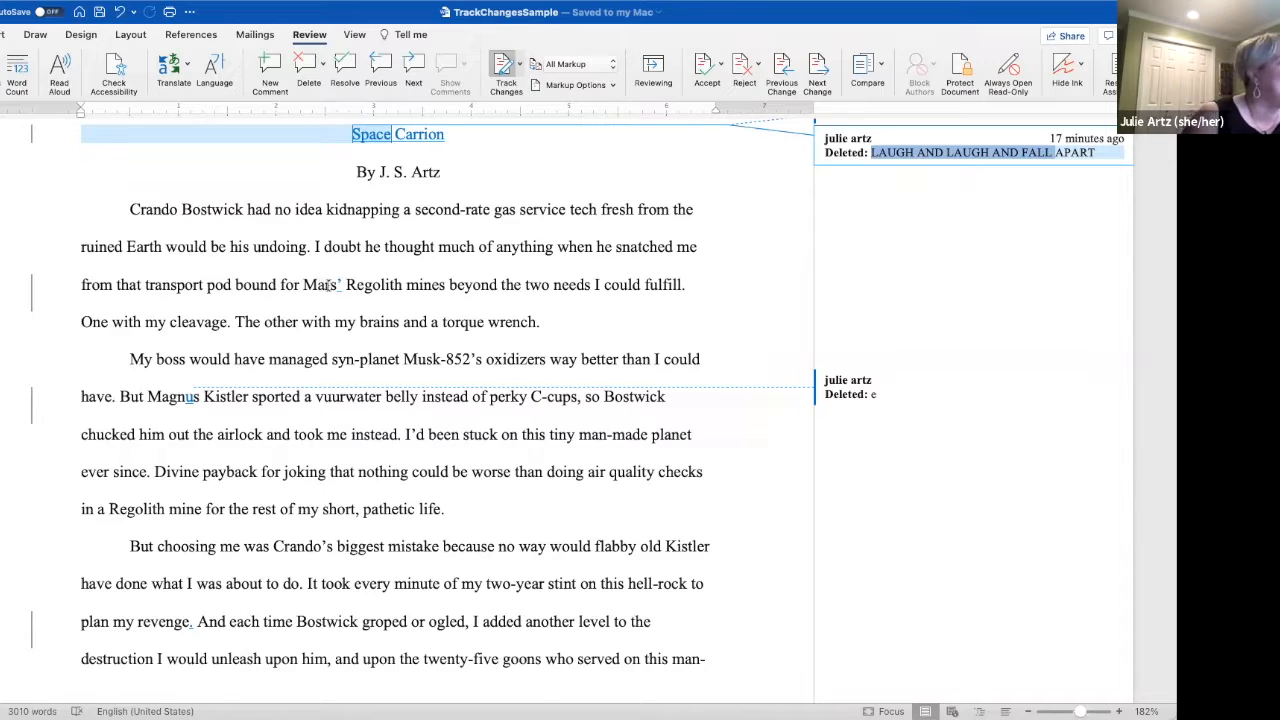
{"action": "left_click_drag", "start_coordinate": [327, 285], "coordinate": [341, 286]}
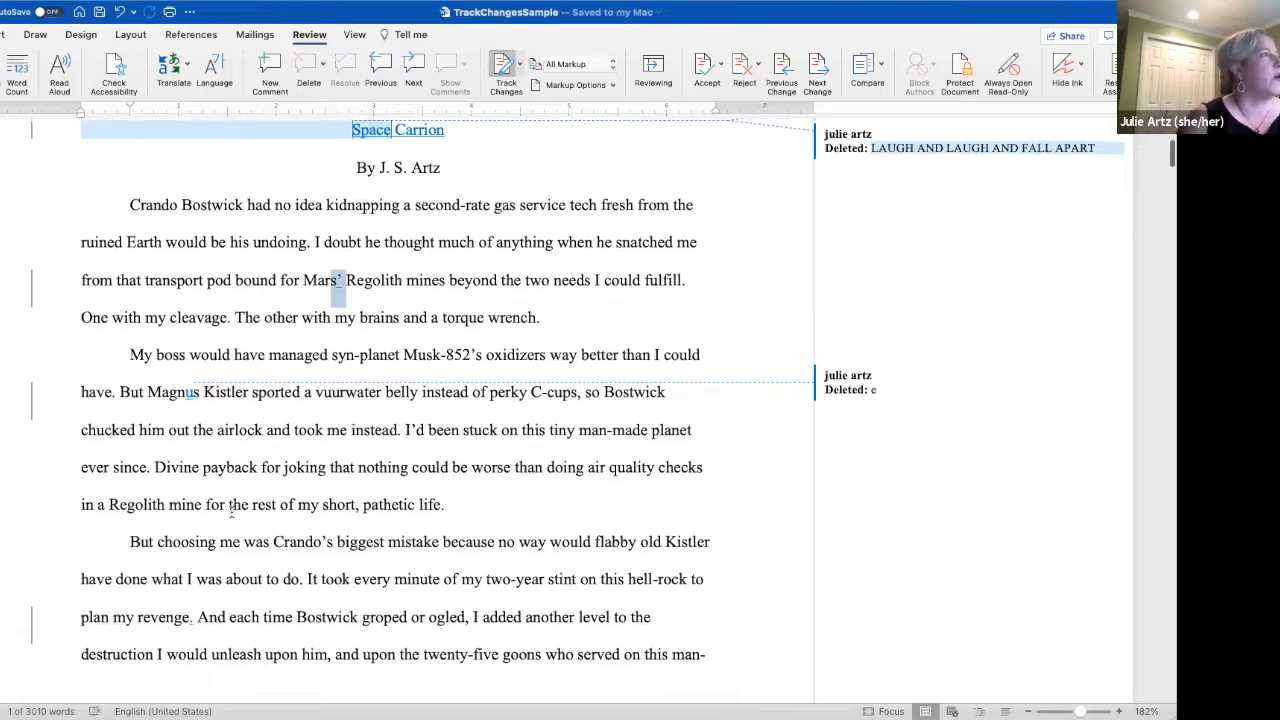
- Highlight the tracked period after "revenge" and inspect the details of the SPACE CARRION insertion in the page 2 header
{"action": "scroll", "coordinate": [200, 485], "scroll_direction": "down", "scroll_amount": 3}
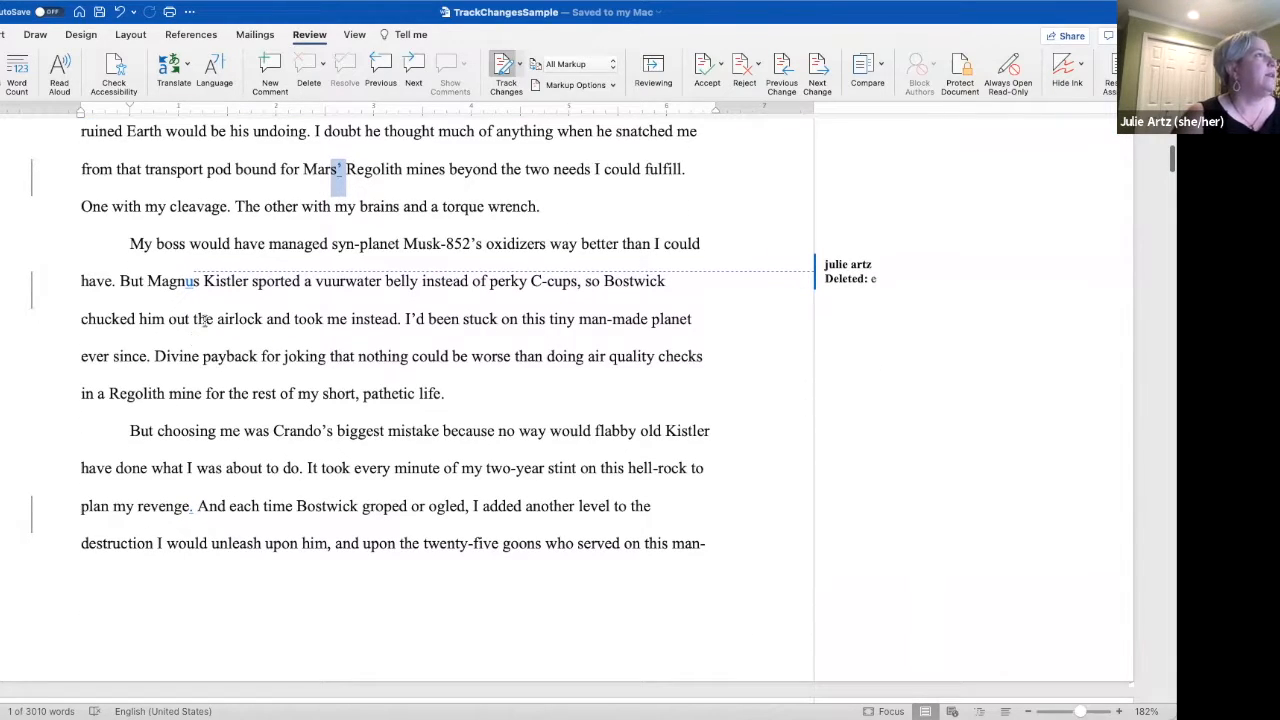
{"action": "scroll", "coordinate": [202, 353], "scroll_direction": "down", "scroll_amount": 6}
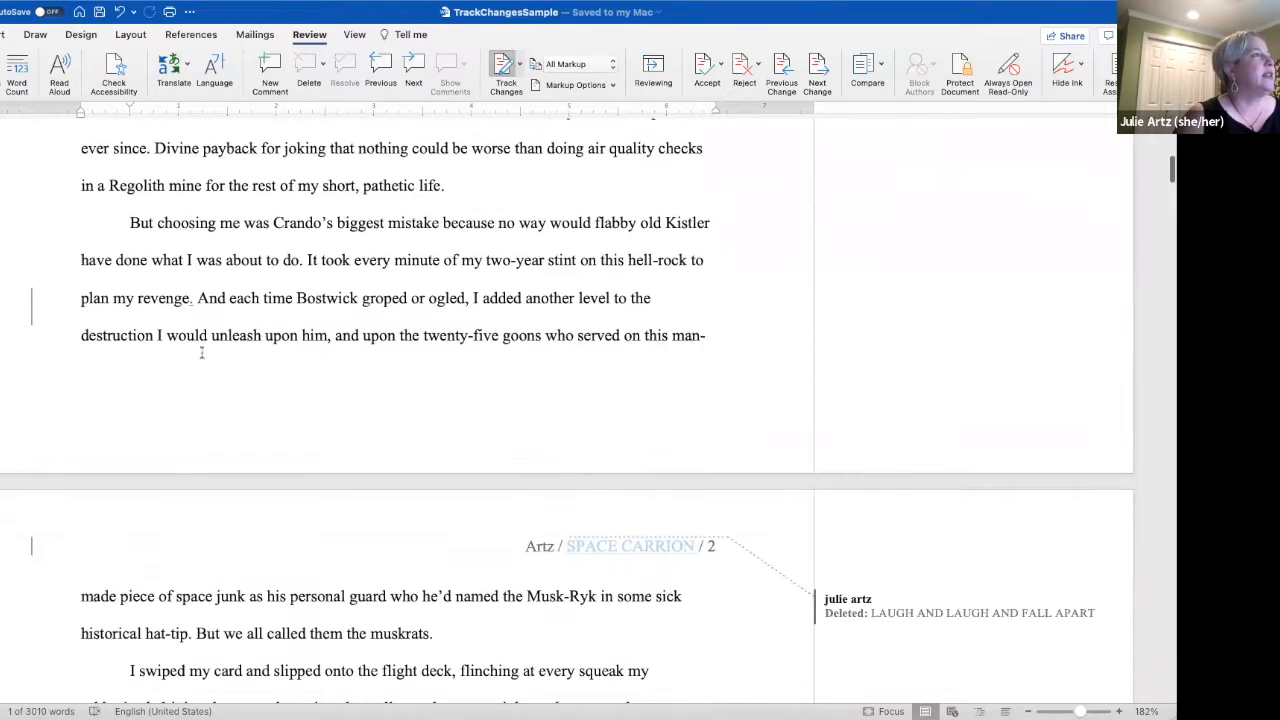
{"action": "scroll", "coordinate": [201, 435], "scroll_direction": "down", "scroll_amount": 2}
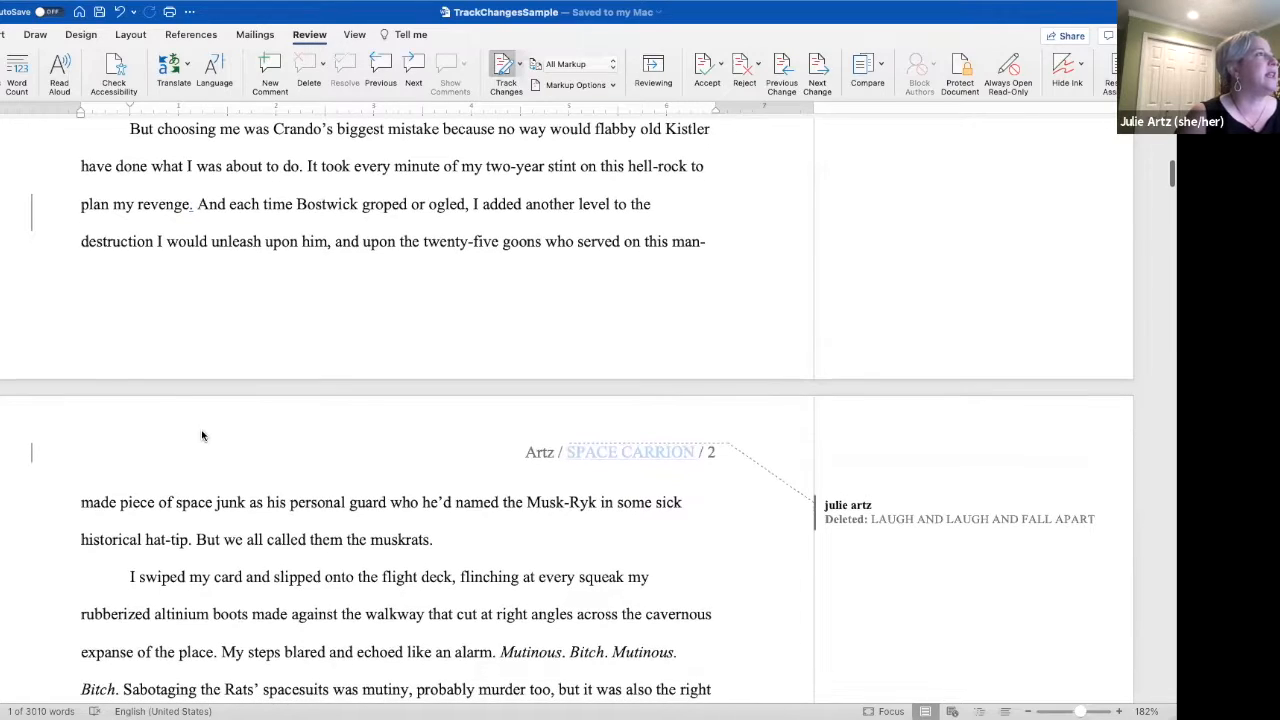
{"action": "left_click", "coordinate": [192, 220]}
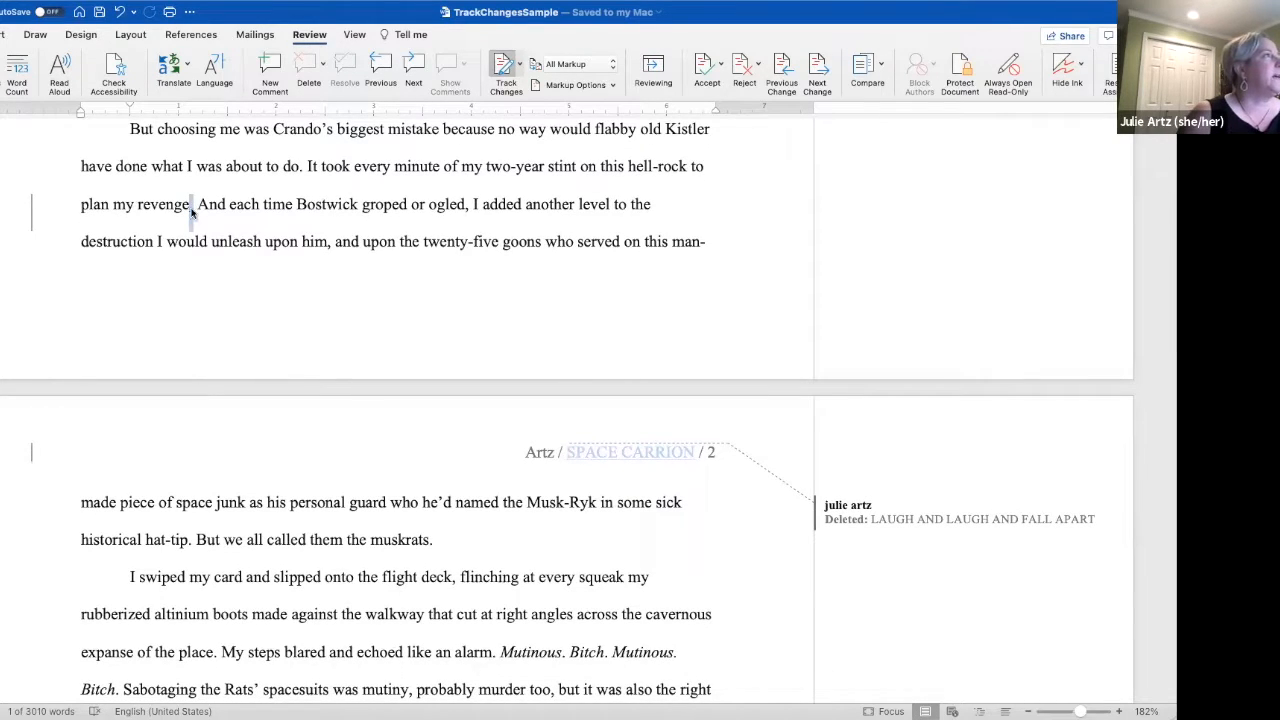
{"action": "scroll", "coordinate": [295, 572], "scroll_direction": "down", "scroll_amount": 3}
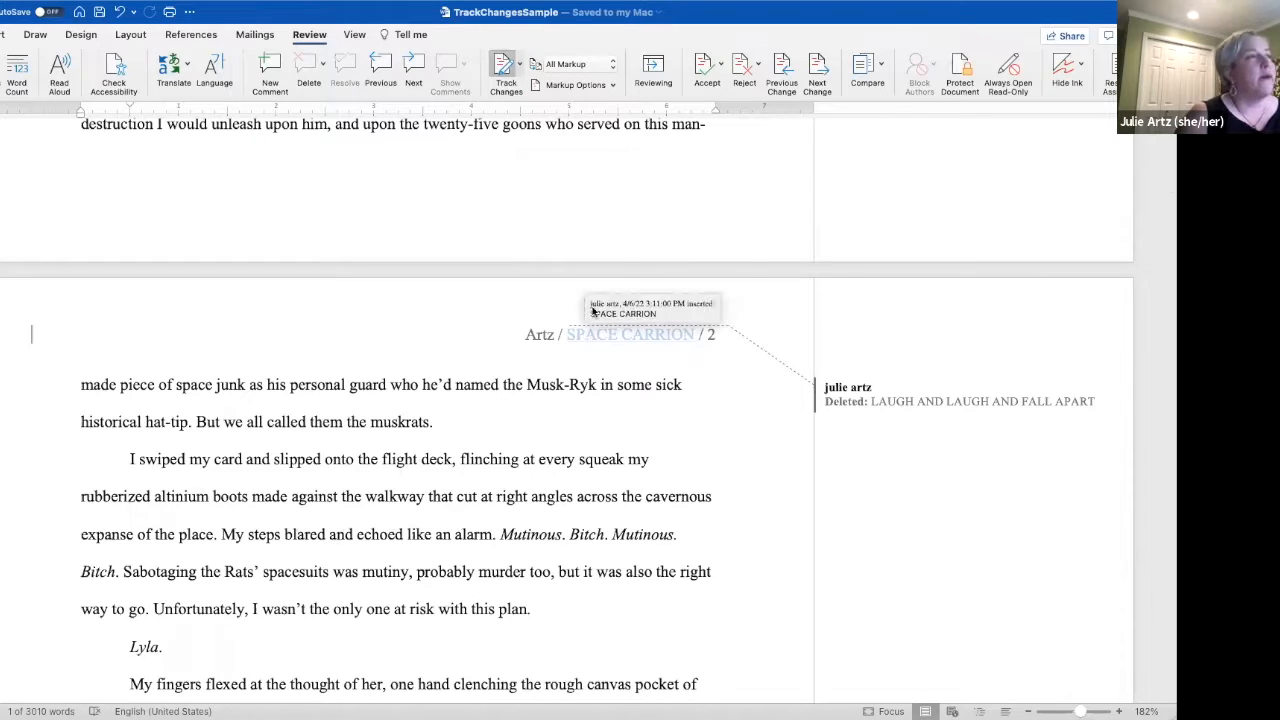
- Compare the tracked title on the first page with the tracked header changes on pages 2 and 3
{"action": "scroll", "coordinate": [597, 300], "scroll_direction": "up", "scroll_amount": 12}
{"action": "scroll", "coordinate": [597, 297], "scroll_direction": "up", "scroll_amount": 12}
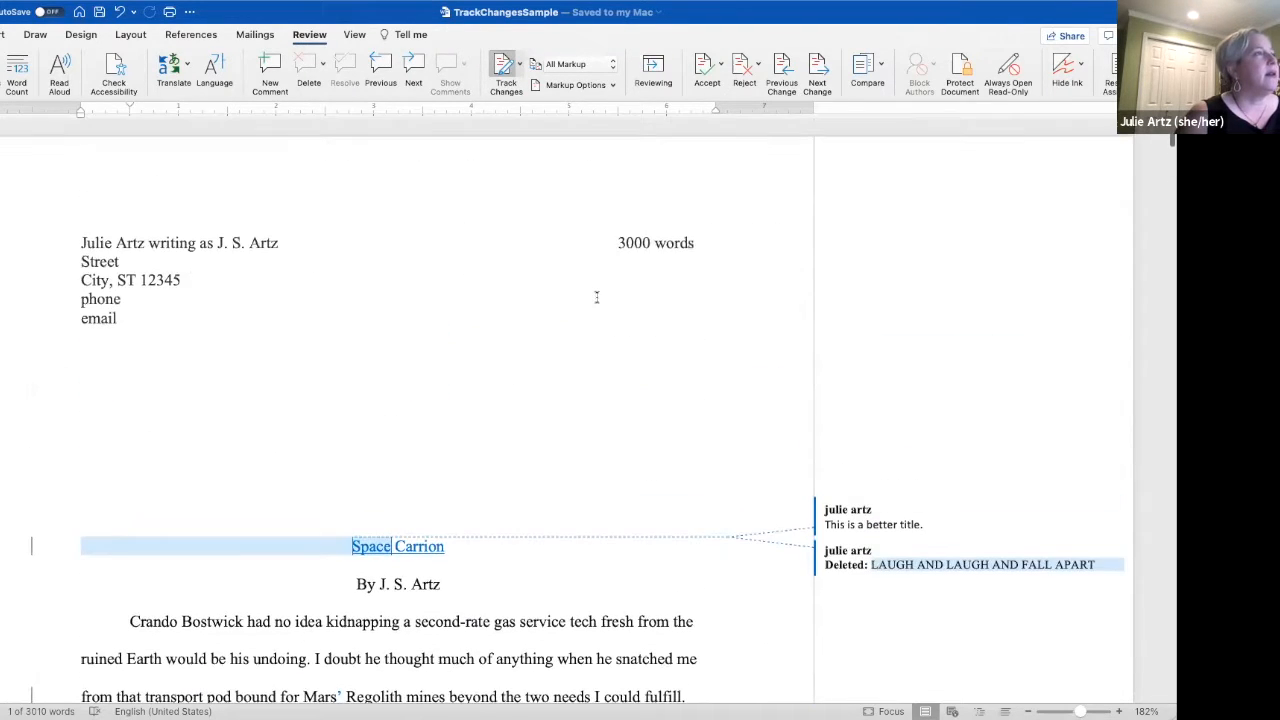
{"action": "scroll", "coordinate": [411, 598], "scroll_direction": "down", "scroll_amount": 20}
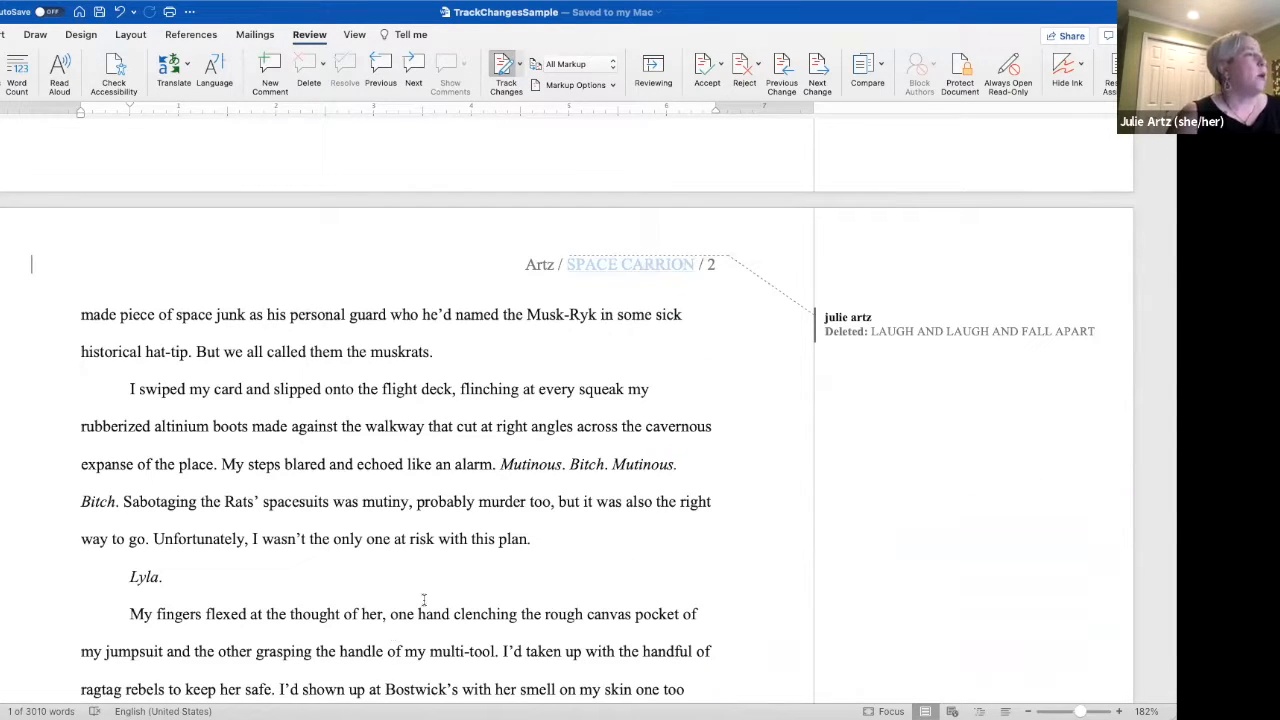
{"action": "scroll", "coordinate": [424, 599], "scroll_direction": "down", "scroll_amount": 14}
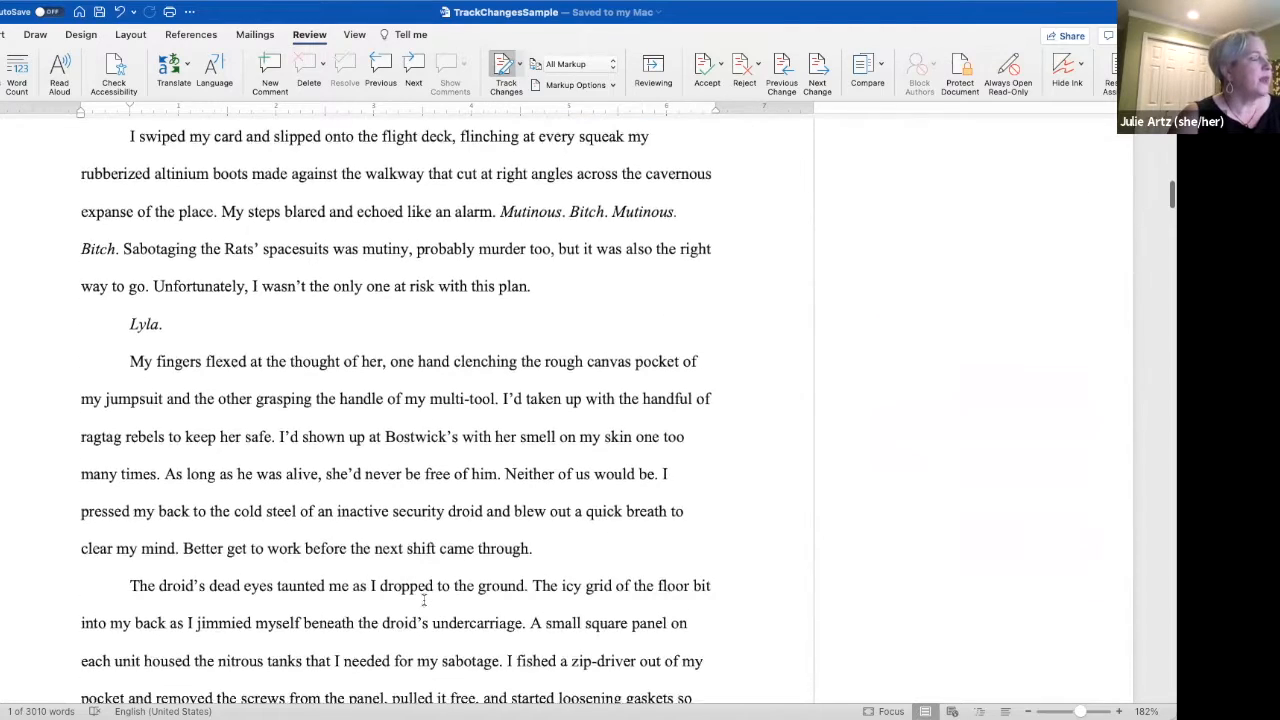
{"action": "scroll", "coordinate": [423, 599], "scroll_direction": "down", "scroll_amount": 6}
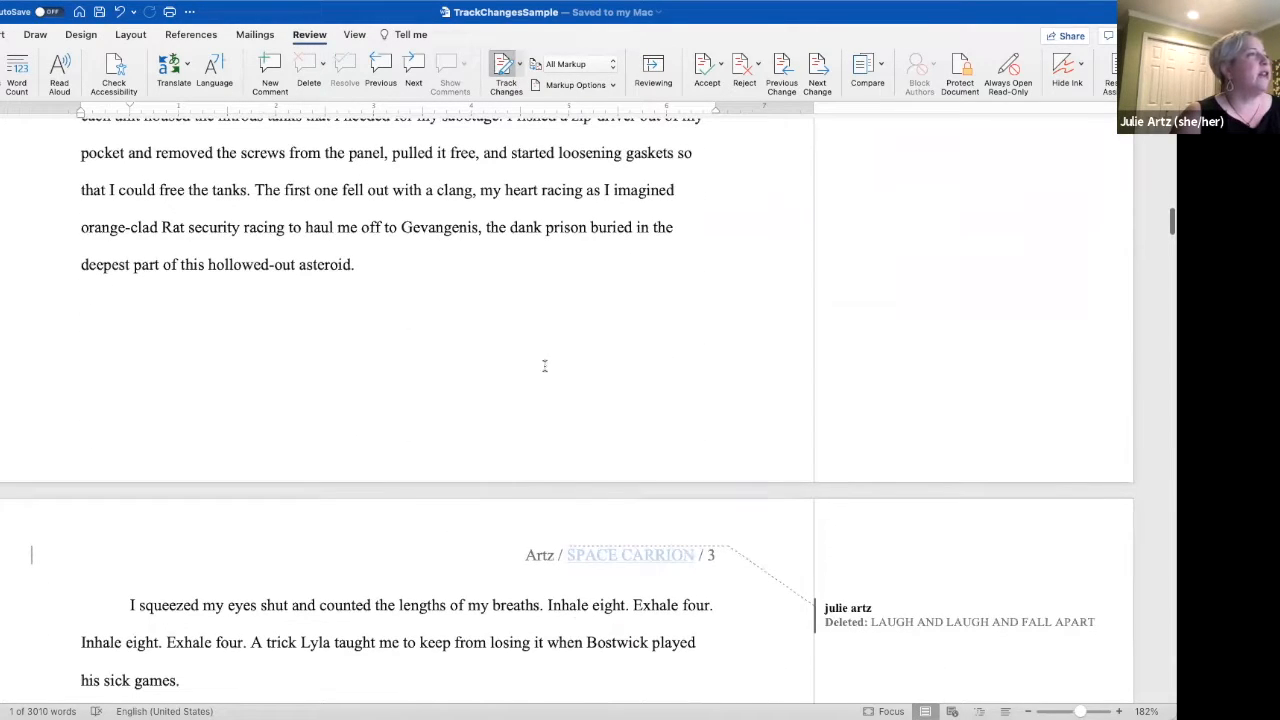
{"action": "scroll", "coordinate": [478, 445], "scroll_direction": "down", "scroll_amount": 2}
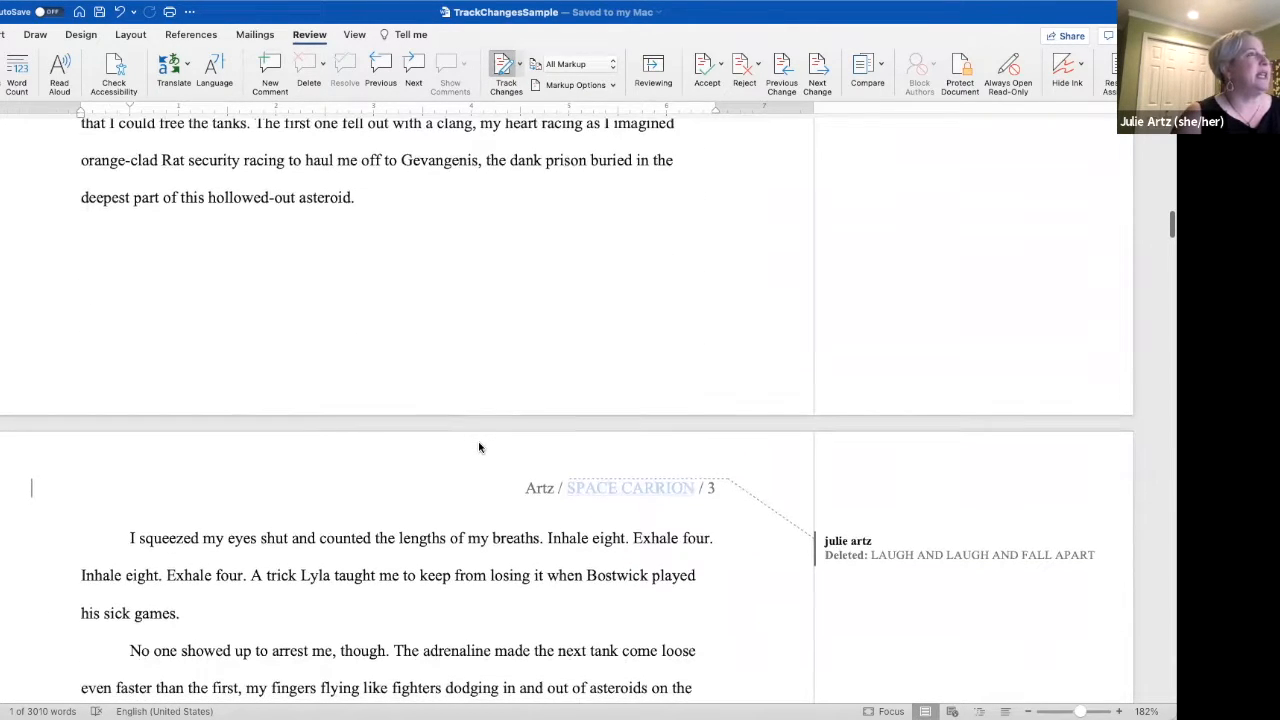
{"action": "scroll", "coordinate": [448, 510], "scroll_direction": "down", "scroll_amount": 4}
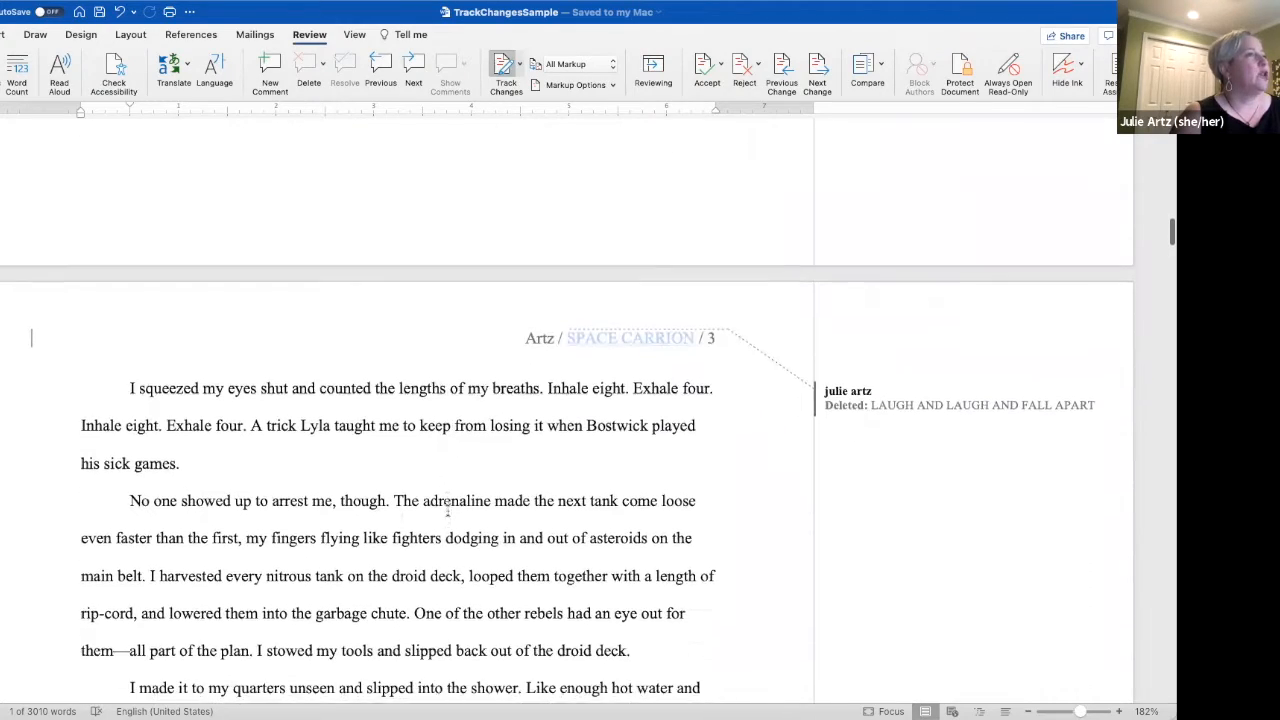
{"action": "scroll", "coordinate": [448, 510], "scroll_direction": "up", "scroll_amount": 20}
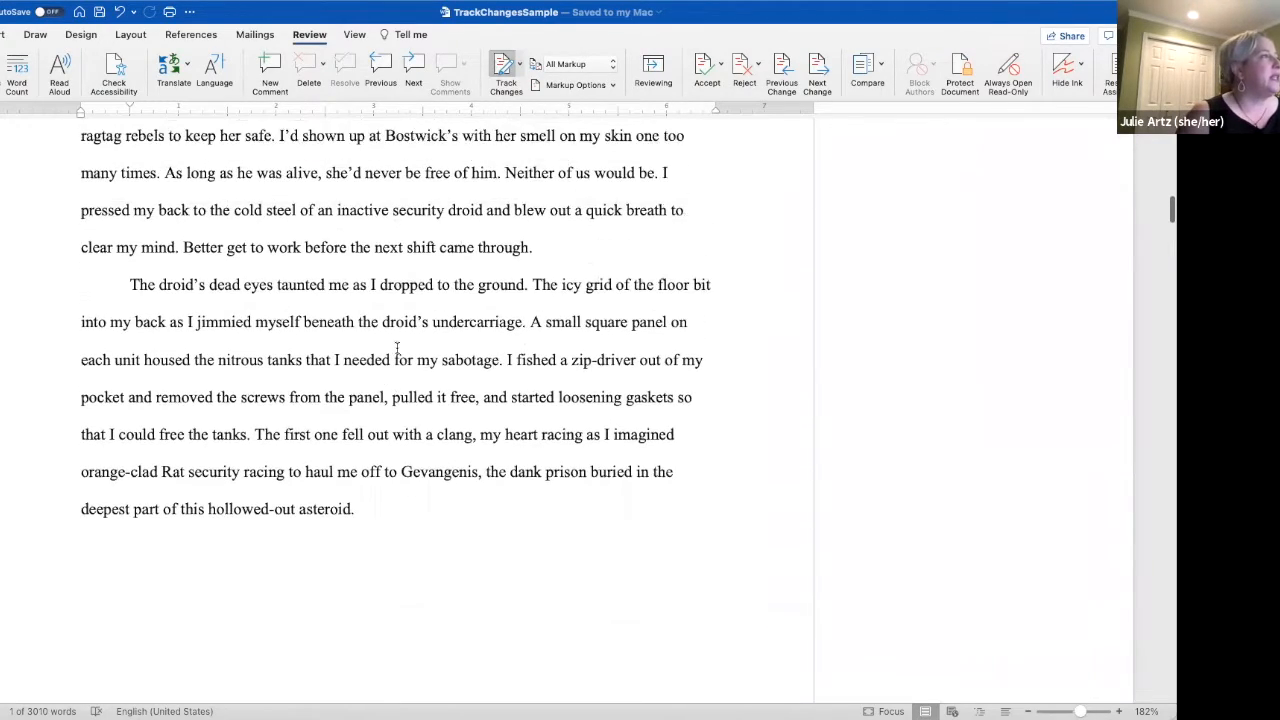
{"action": "scroll", "coordinate": [396, 348], "scroll_direction": "up", "scroll_amount": 20}
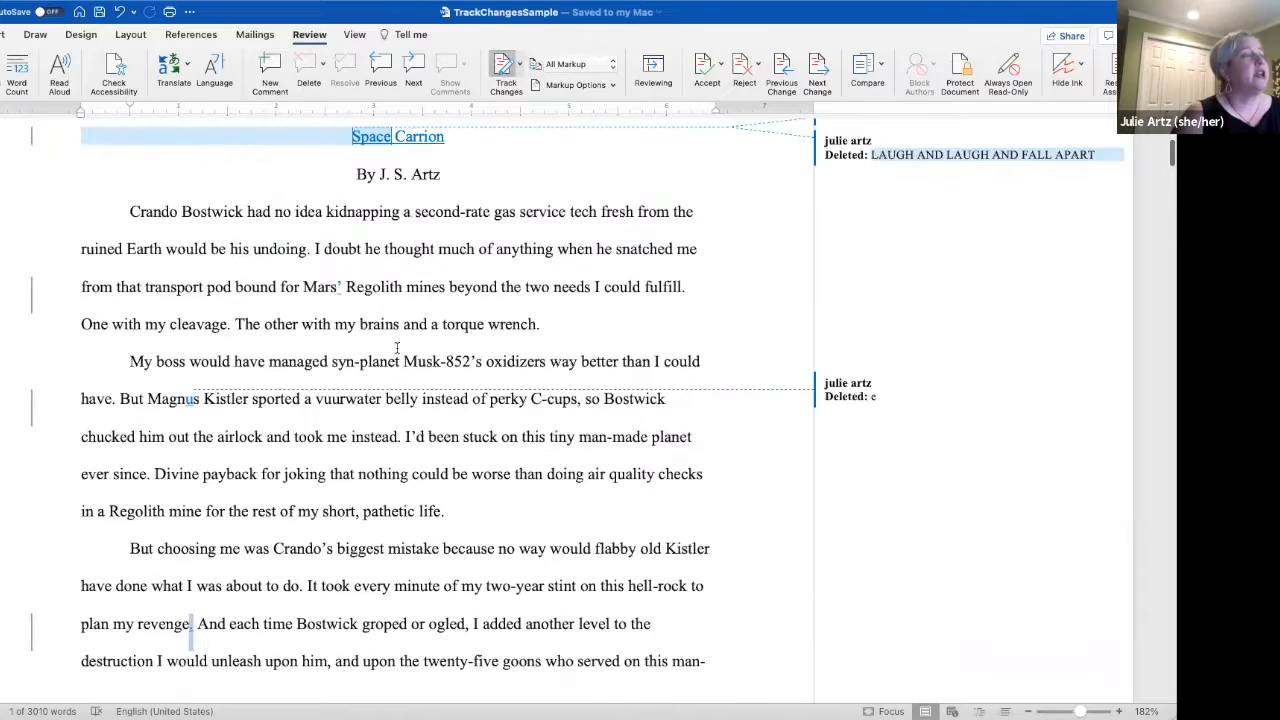
- Select the "This is a better title." comment and examine the tracked changes from the title through page 2
{"action": "left_click", "coordinate": [847, 478]}
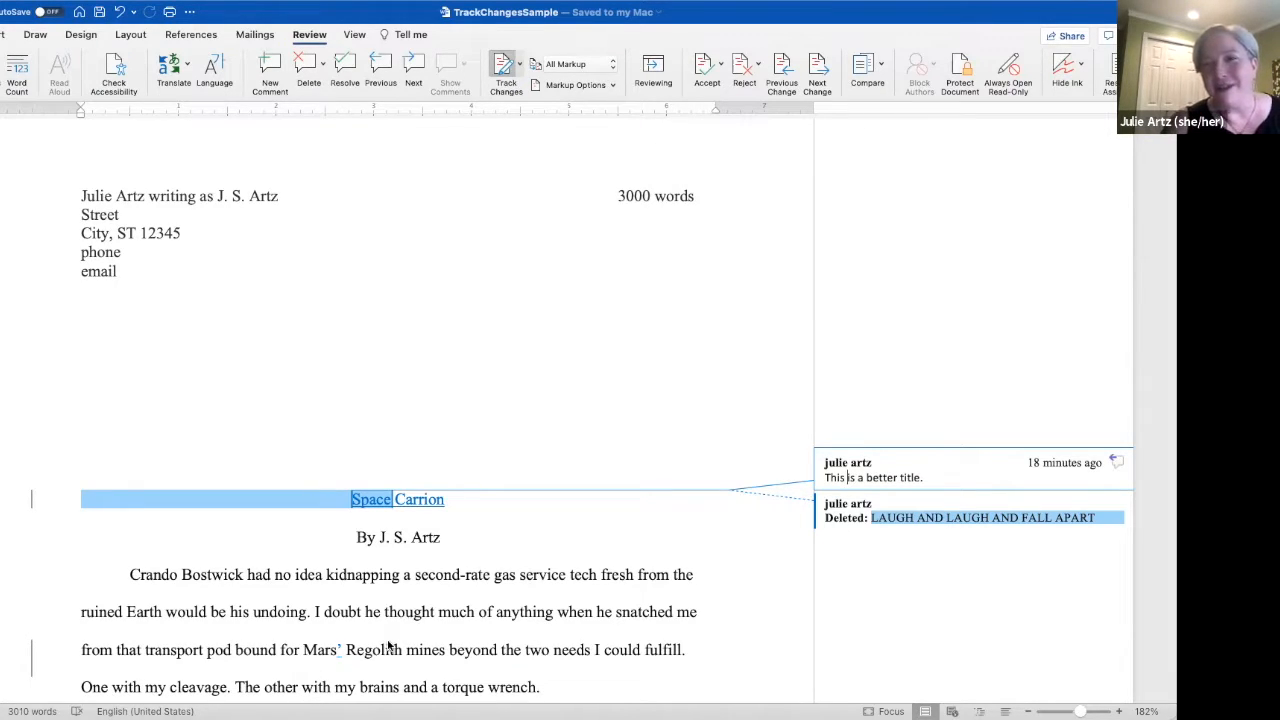
{"action": "scroll", "coordinate": [389, 649], "scroll_direction": "down", "scroll_amount": 10}
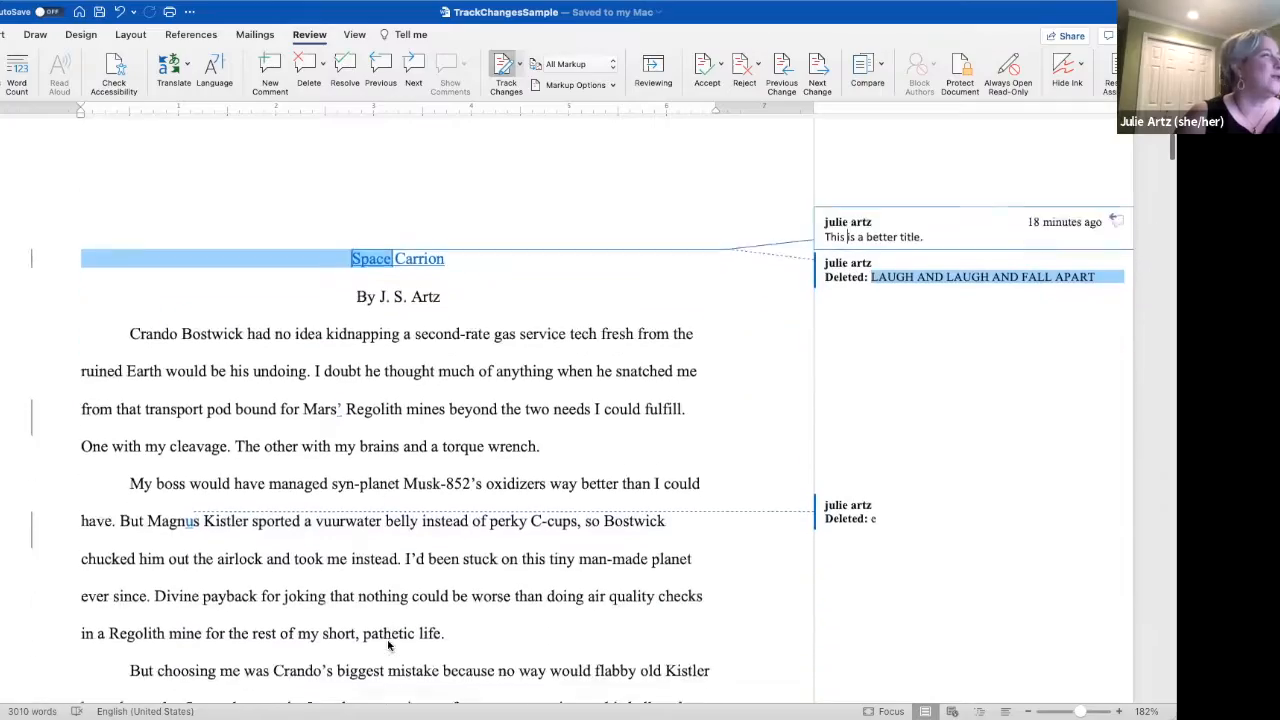
{"action": "scroll", "coordinate": [388, 640], "scroll_direction": "down", "scroll_amount": 15}
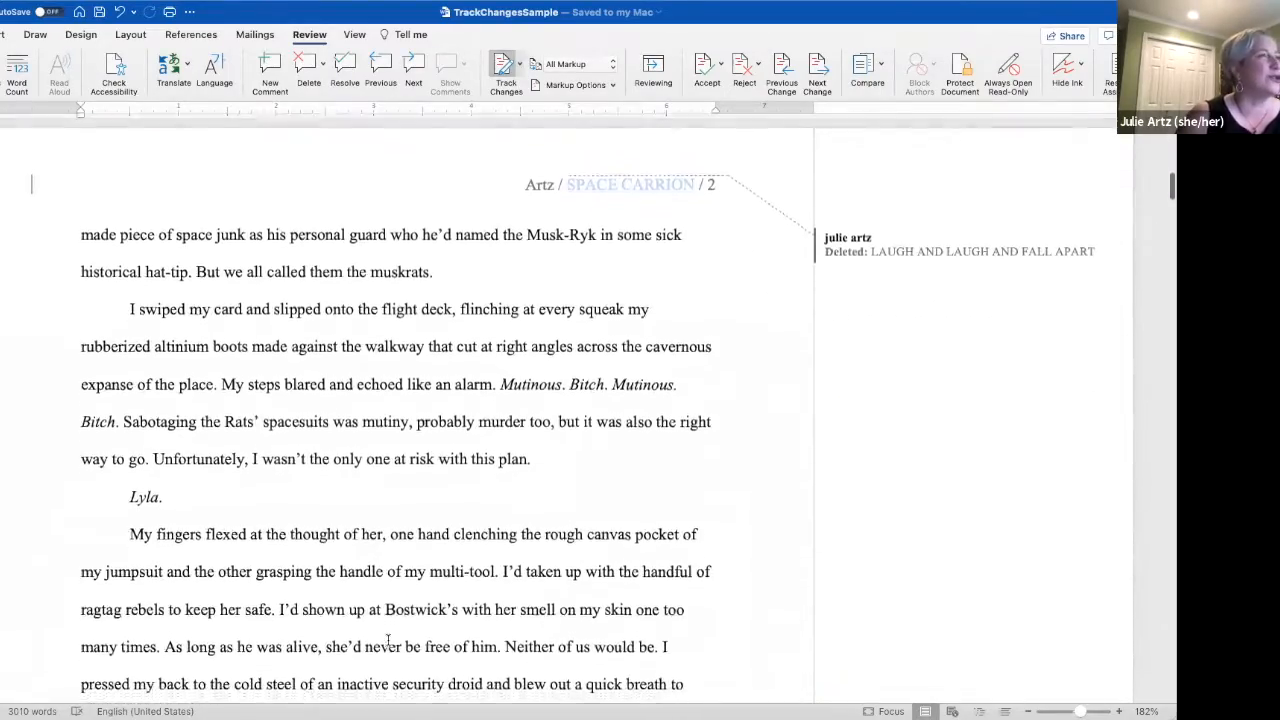
- Highlight "two or three hours" within the tracked insertion on page 6
{"action": "scroll", "coordinate": [388, 640], "scroll_direction": "down", "scroll_amount": 15}
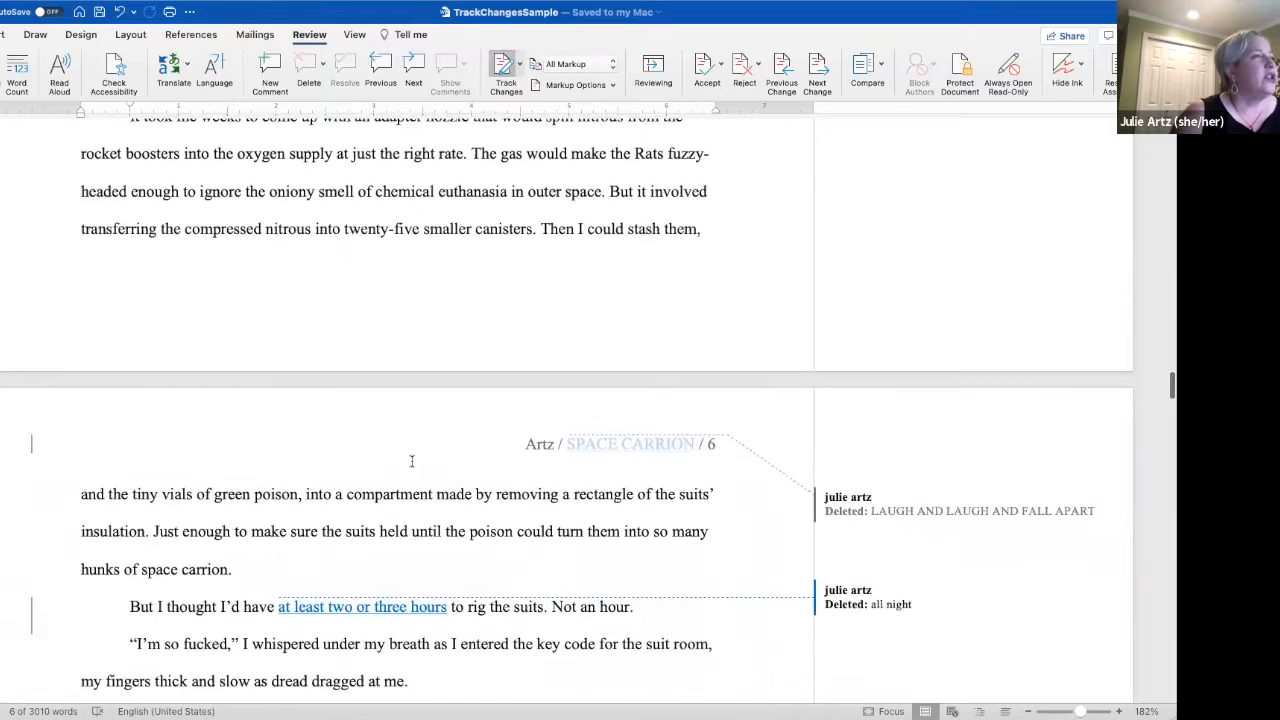
{"action": "scroll", "coordinate": [411, 461], "scroll_direction": "down", "scroll_amount": 7}
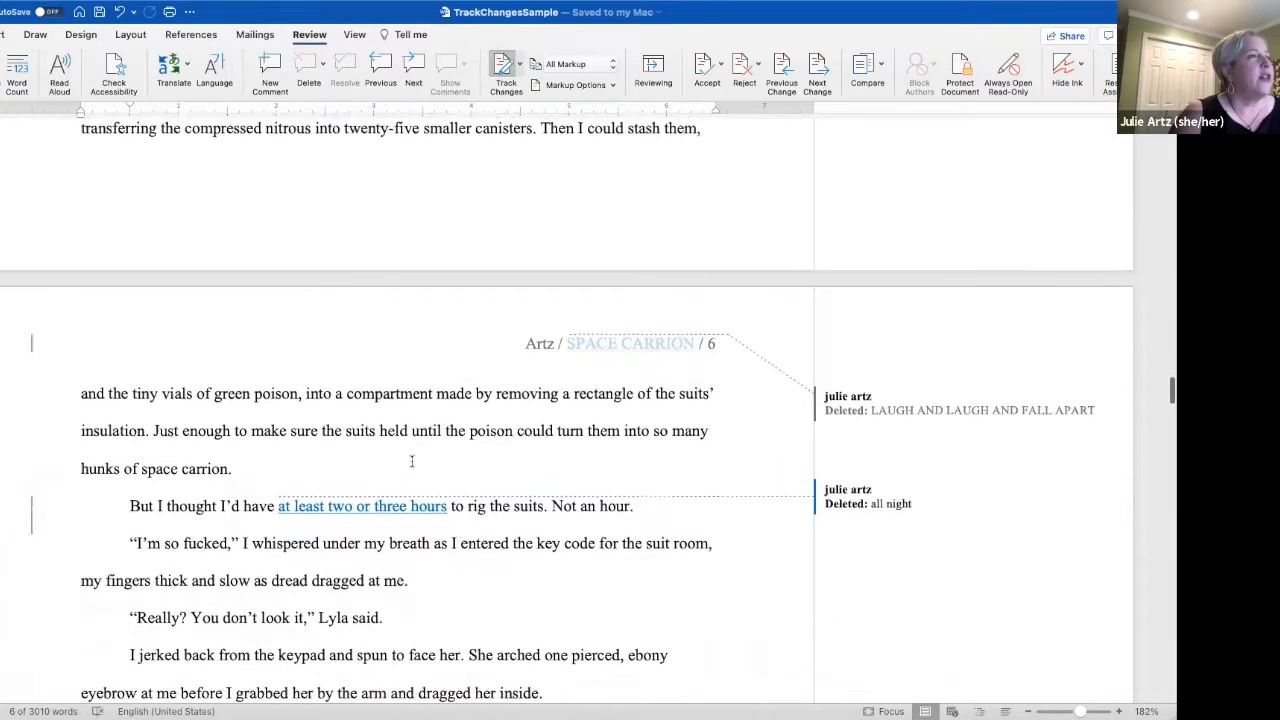
{"action": "scroll", "coordinate": [411, 461], "scroll_direction": "down", "scroll_amount": 1}
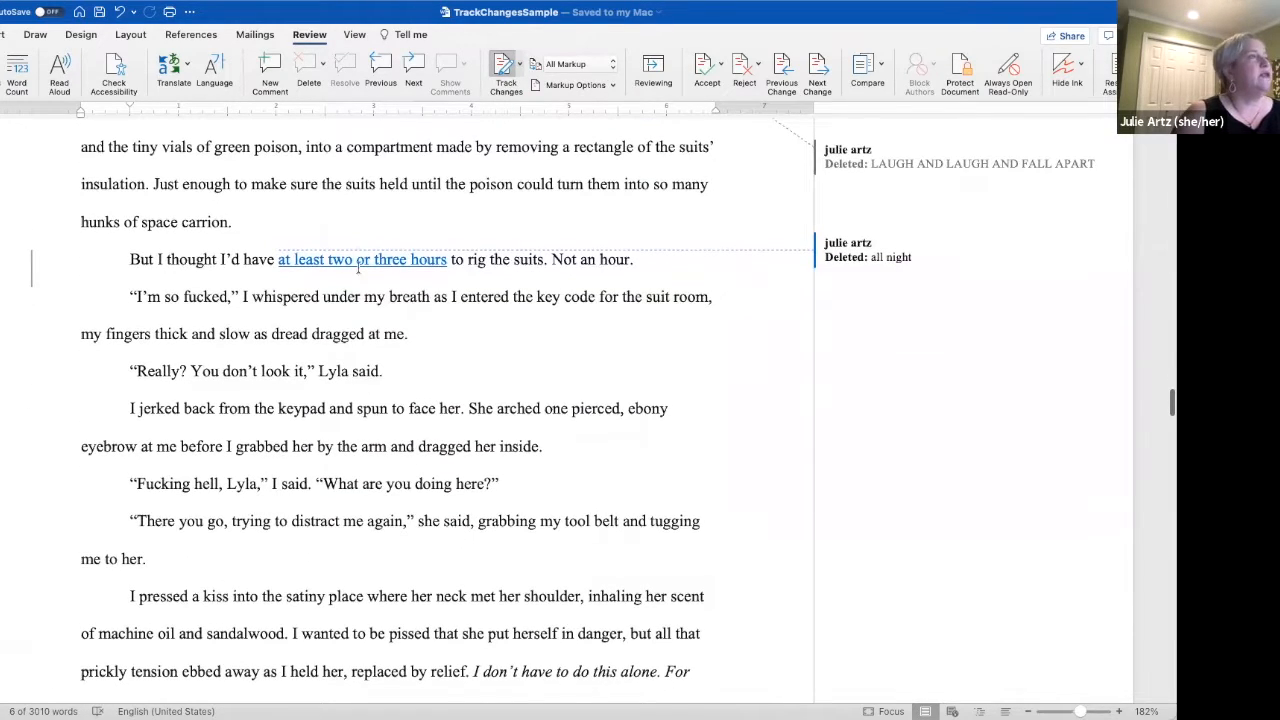
{"action": "left_click_drag", "start_coordinate": [355, 263], "coordinate": [447, 263]}
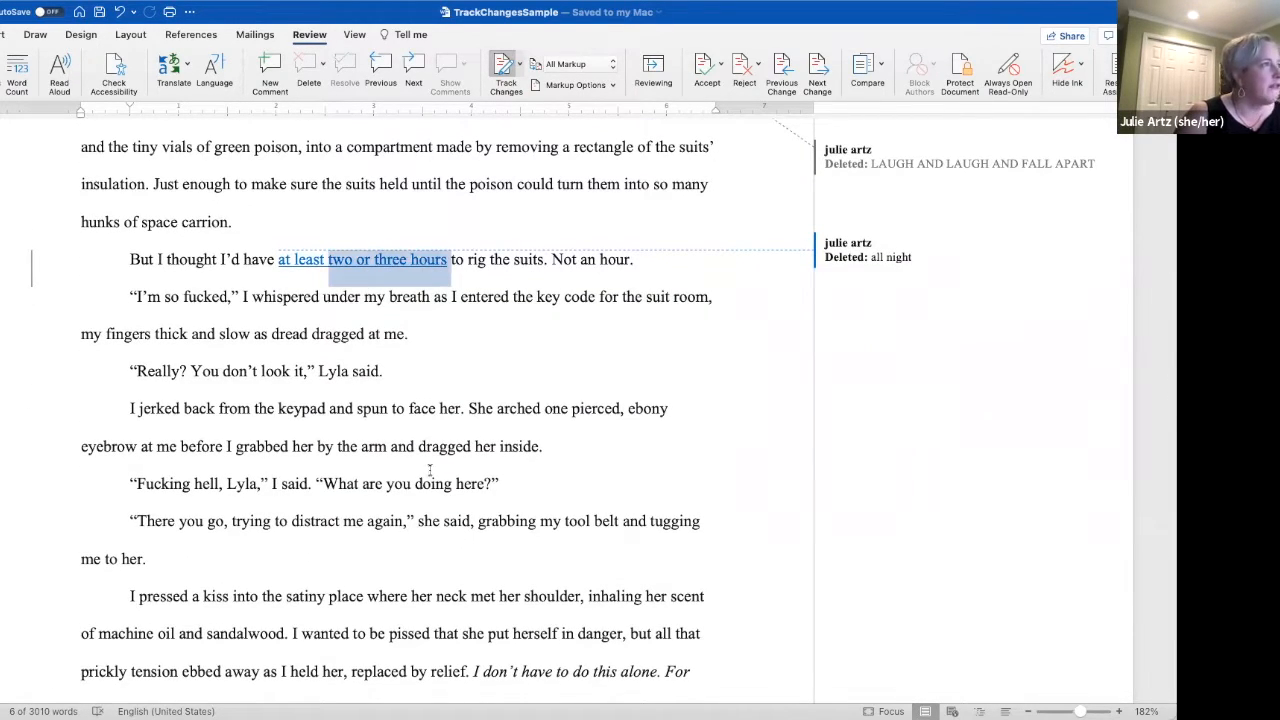
- Examine the tracked changes and the comment on "rebels" through page 8, and return to the title on the first page
{"action": "scroll", "coordinate": [430, 470], "scroll_direction": "down", "scroll_amount": 12}
{"action": "scroll", "coordinate": [430, 470], "scroll_direction": "down", "scroll_amount": 15}
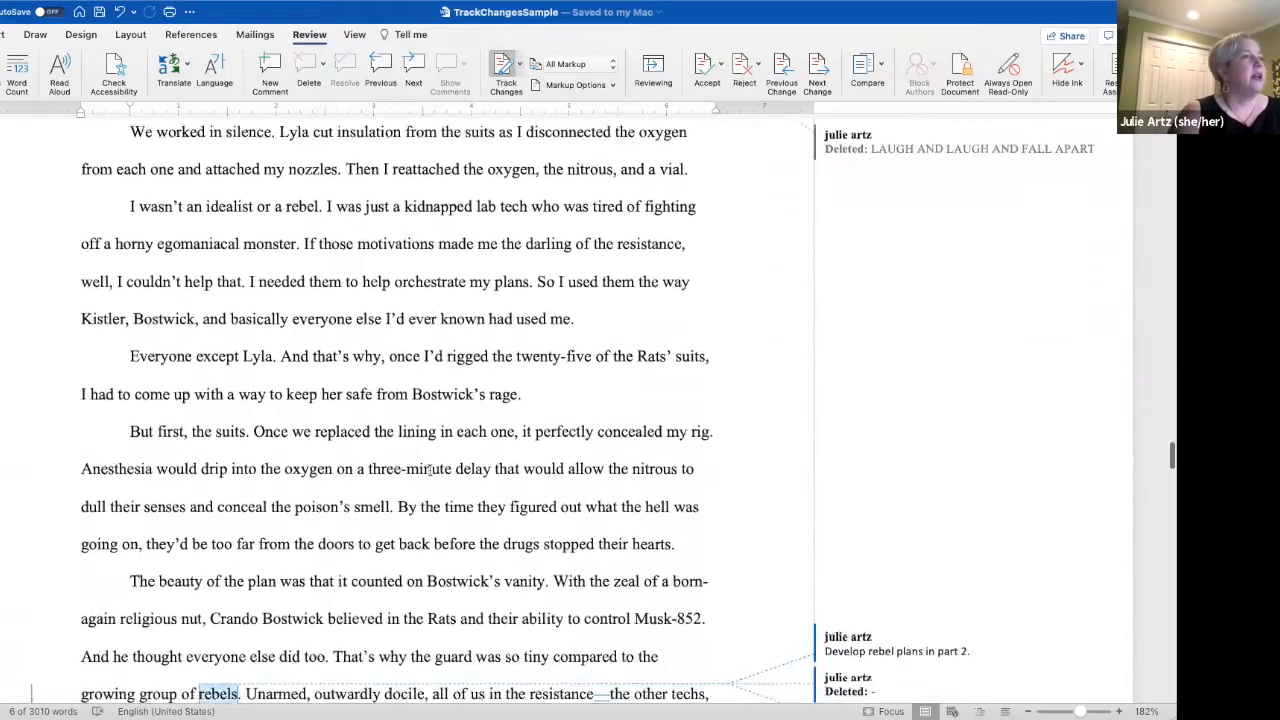
{"action": "scroll", "coordinate": [398, 556], "scroll_direction": "down", "scroll_amount": 10}
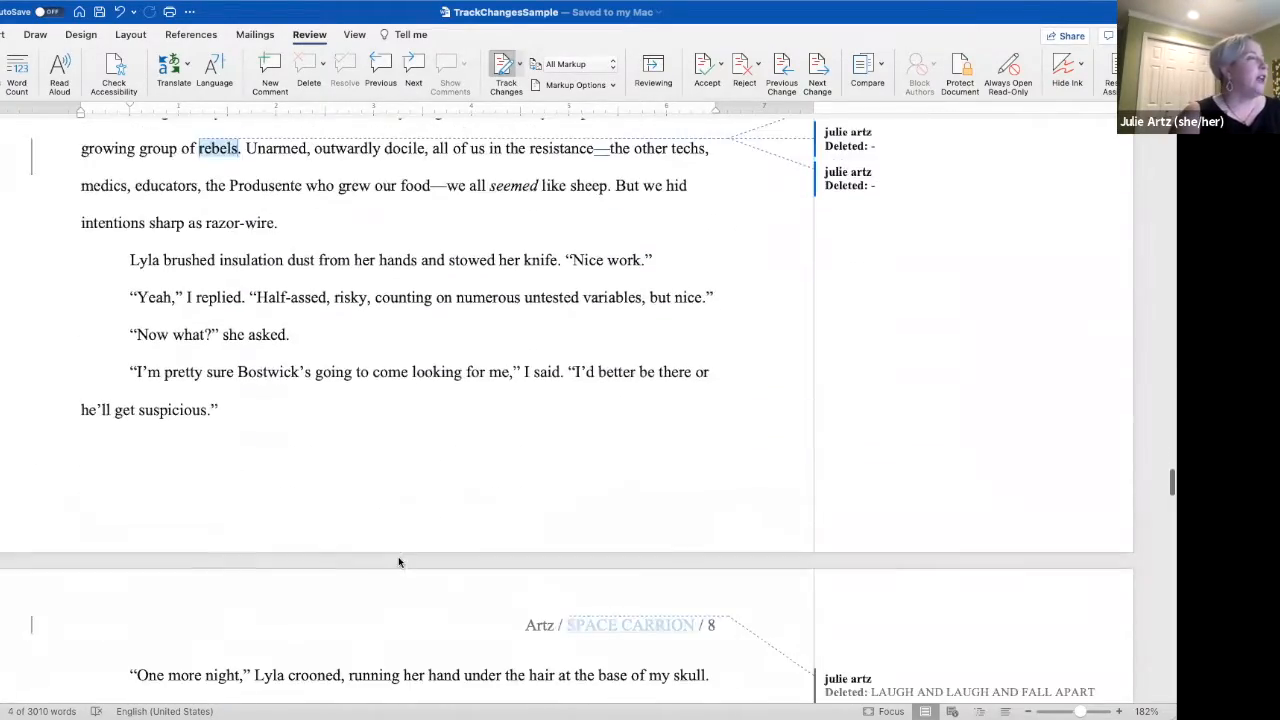
{"action": "scroll", "coordinate": [398, 558], "scroll_direction": "up", "scroll_amount": 20}
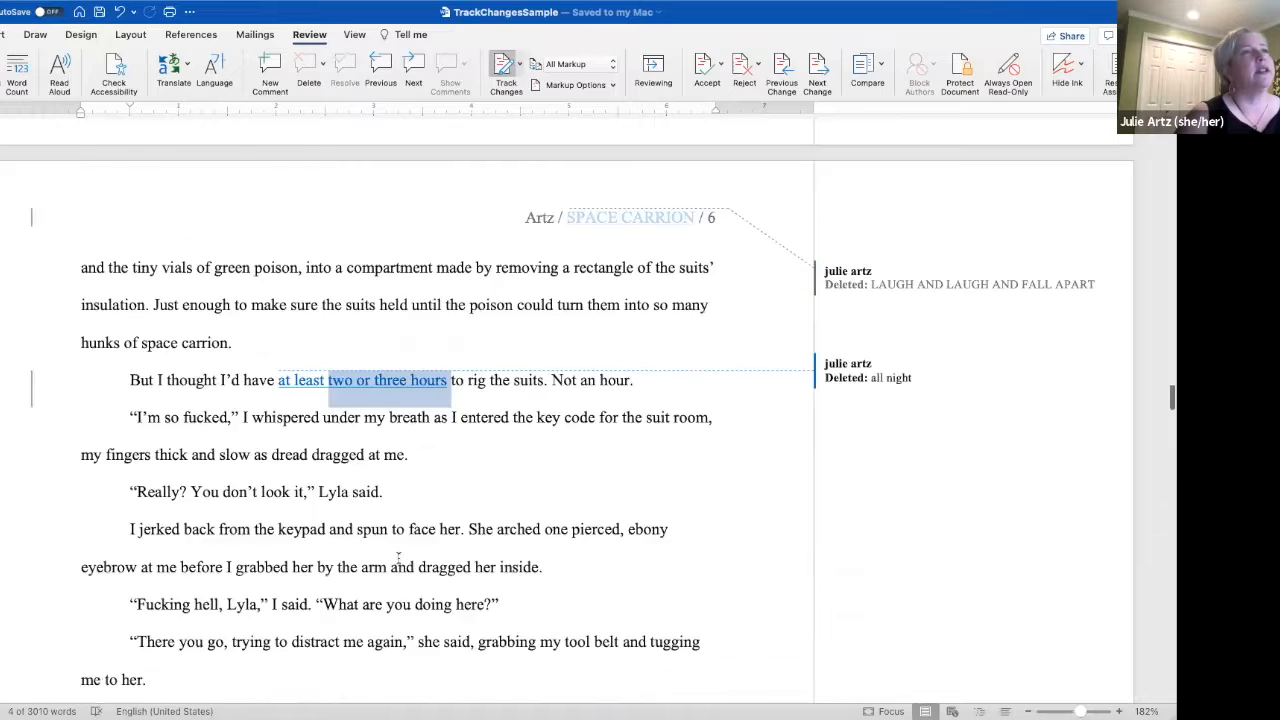
{"action": "scroll", "coordinate": [398, 561], "scroll_direction": "up", "scroll_amount": 20}
{"action": "scroll", "coordinate": [586, 517], "scroll_direction": "down", "scroll_amount": 2}
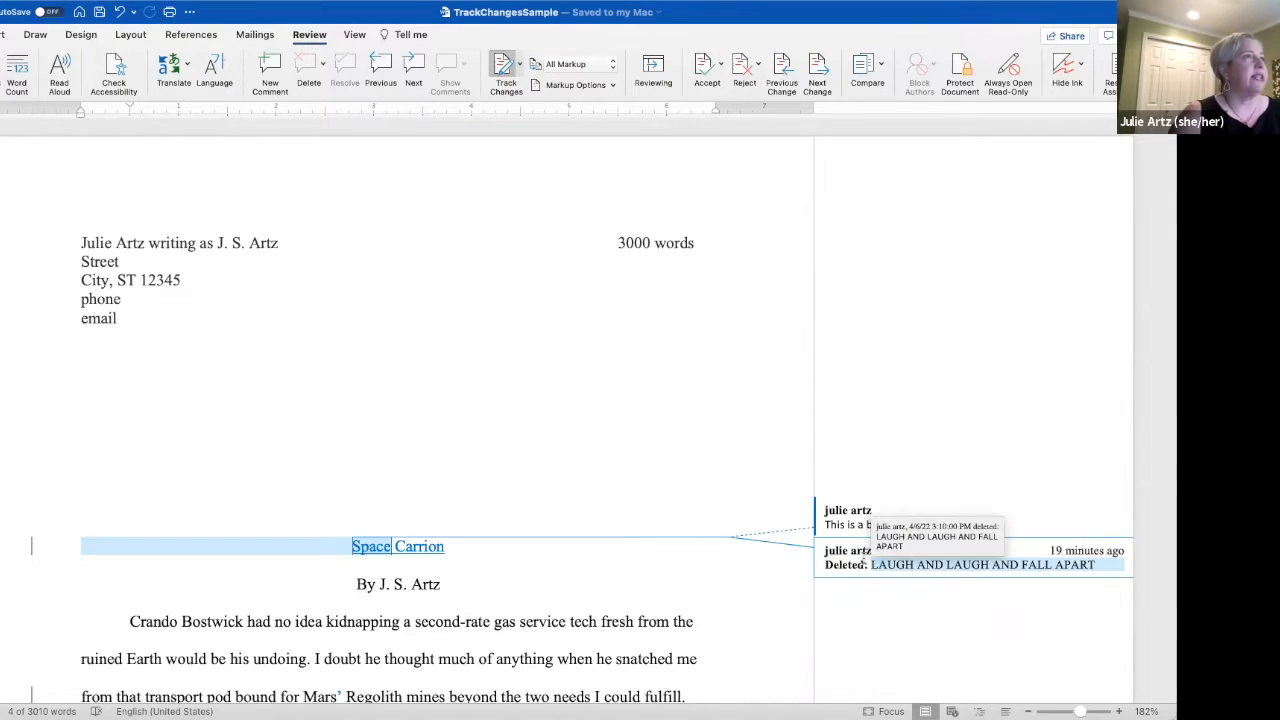
- Accept the tracked deletion of "LAUGH AND LAUGH AND FALL APART" beside the title
{"action": "left_click", "coordinate": [722, 71]}
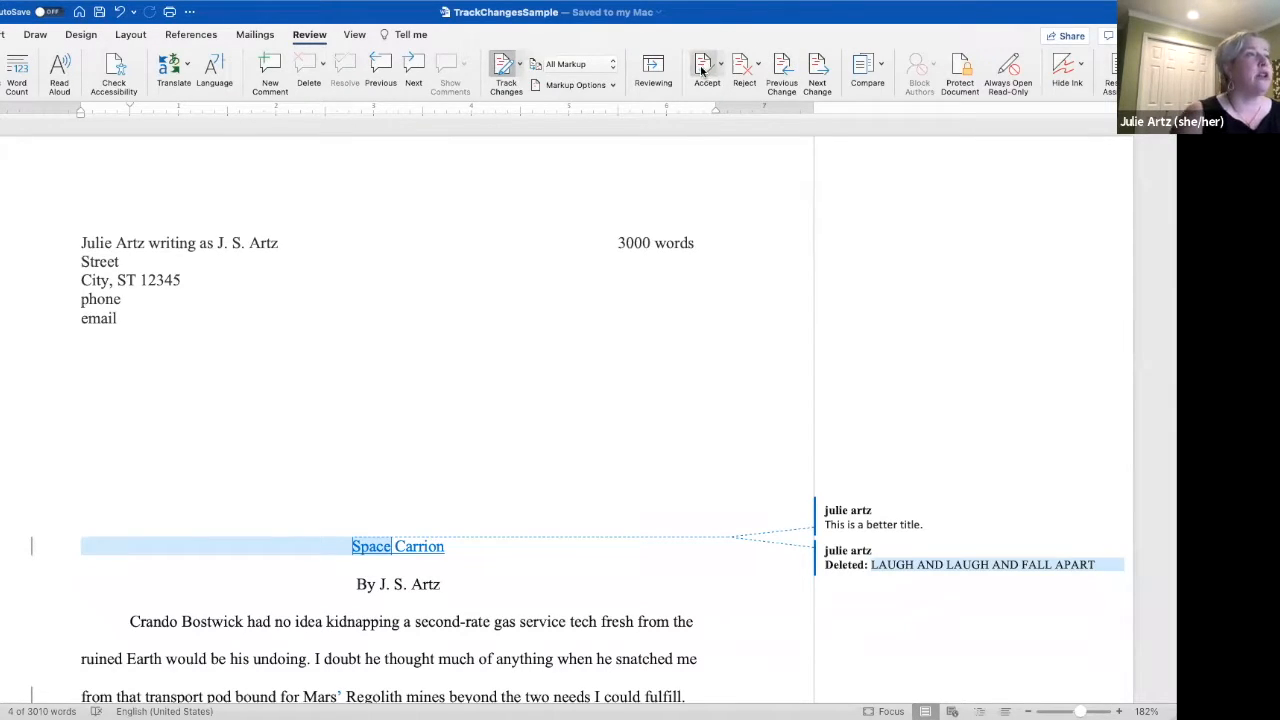
{"action": "scroll", "coordinate": [835, 466], "scroll_direction": "down", "scroll_amount": 5}
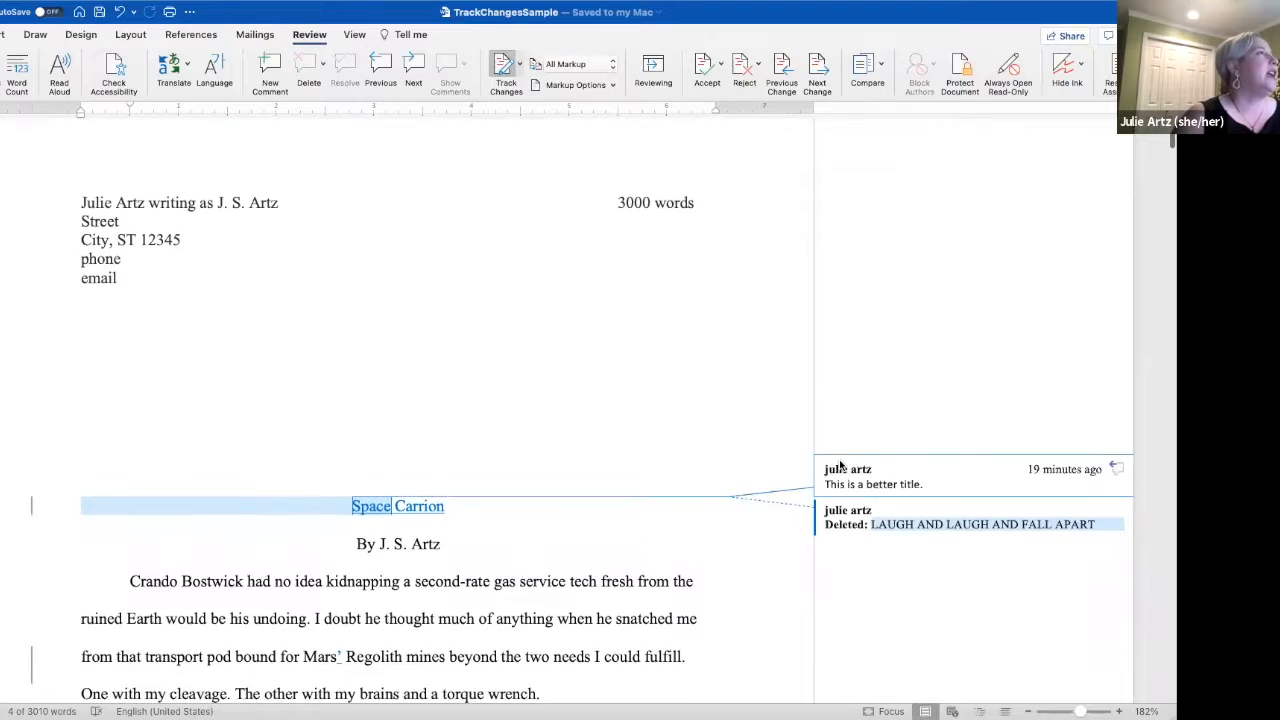
{"action": "scroll", "coordinate": [847, 519], "scroll_direction": "down", "scroll_amount": 1}
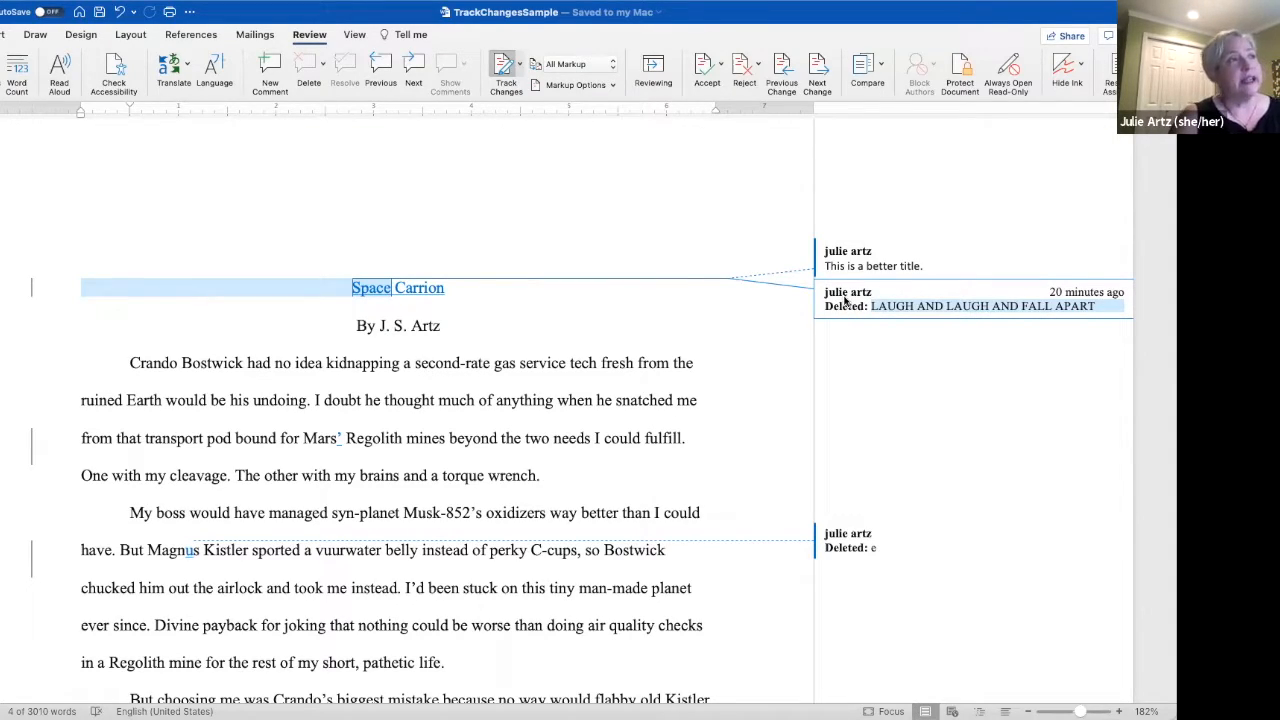
{"action": "right_click", "coordinate": [845, 300]}
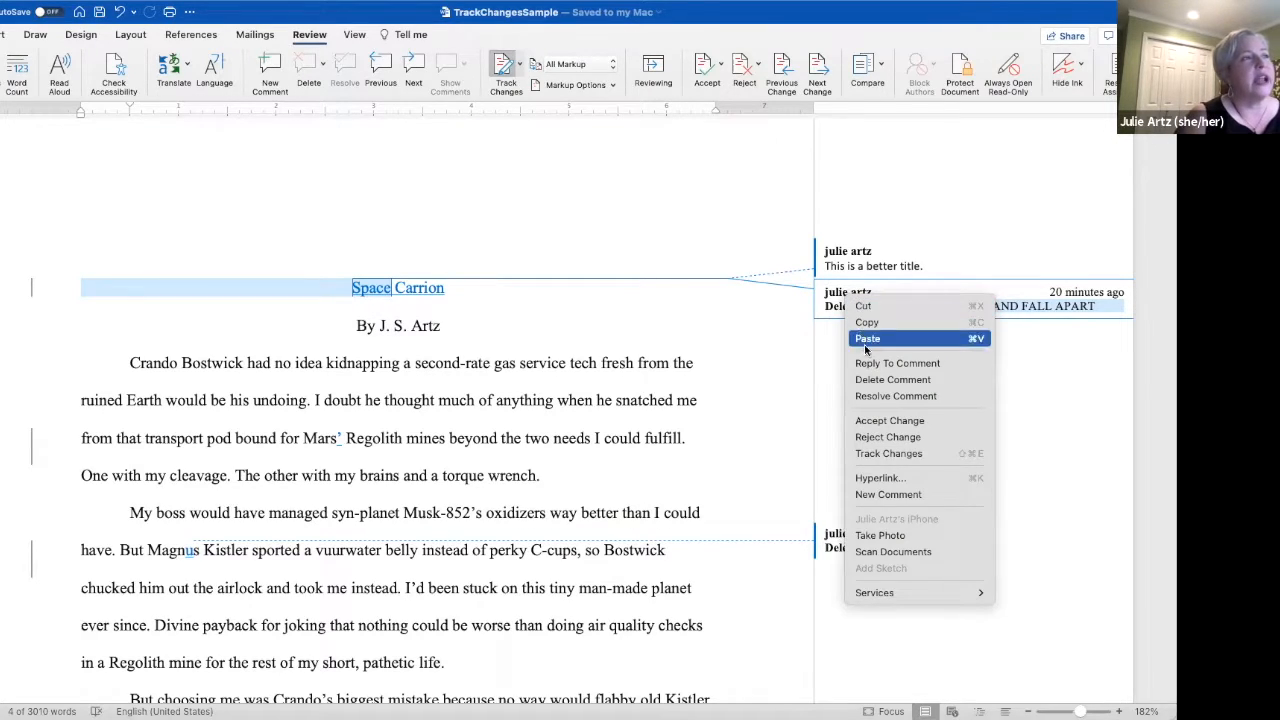
{"action": "left_click", "coordinate": [881, 421]}
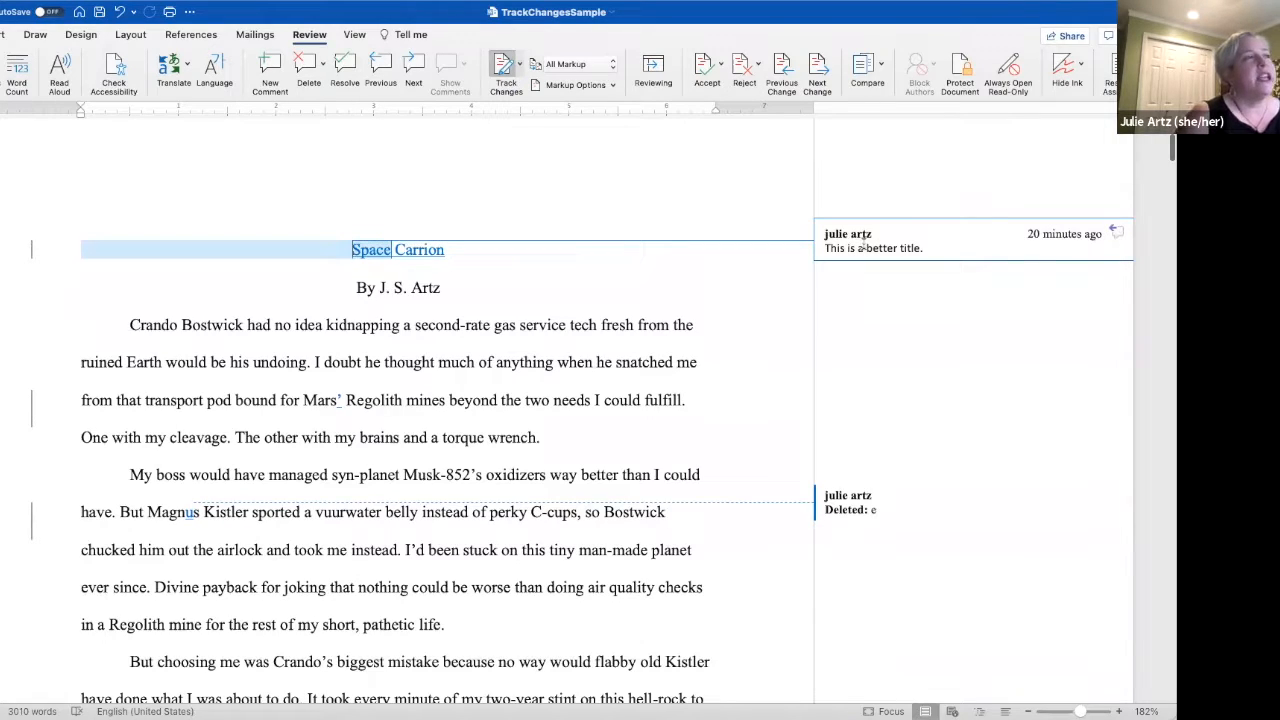
- Resolve the "This is a better title." comment and delete it from the document
{"action": "right_click", "coordinate": [863, 247]}
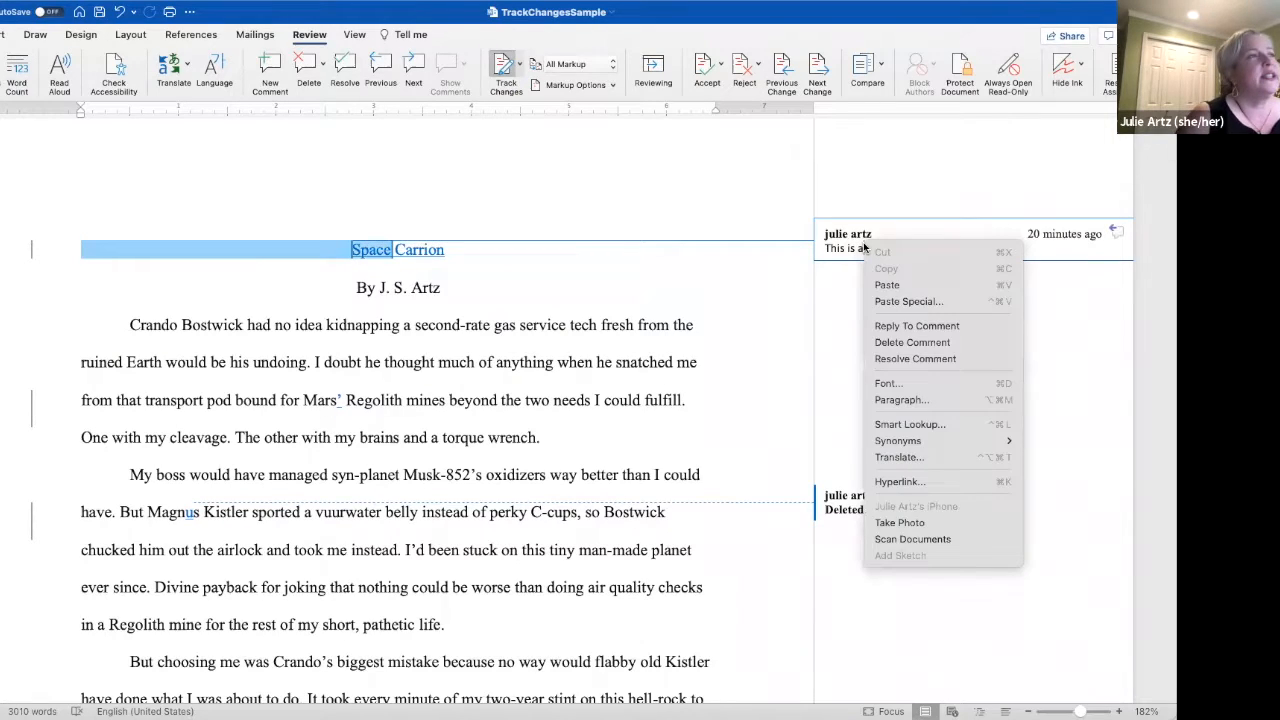
{"action": "left_click", "coordinate": [907, 359]}
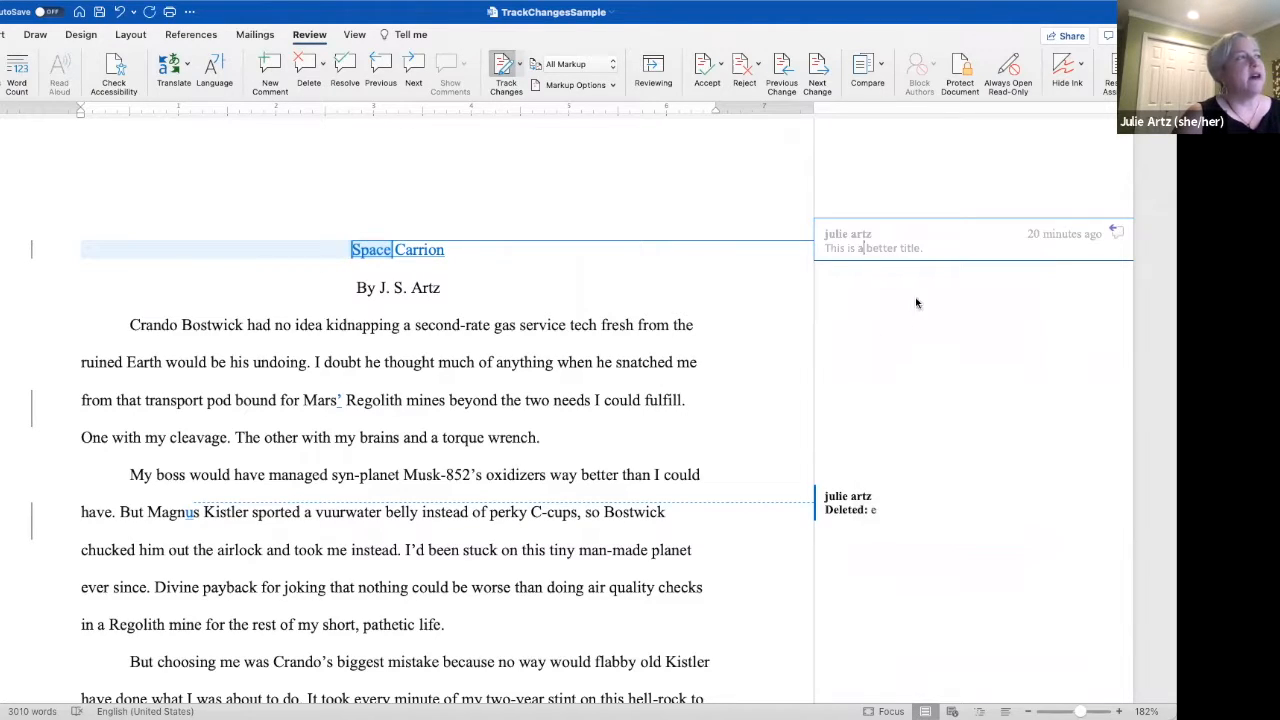
{"action": "scroll", "coordinate": [919, 291], "scroll_direction": "up", "scroll_amount": 1}
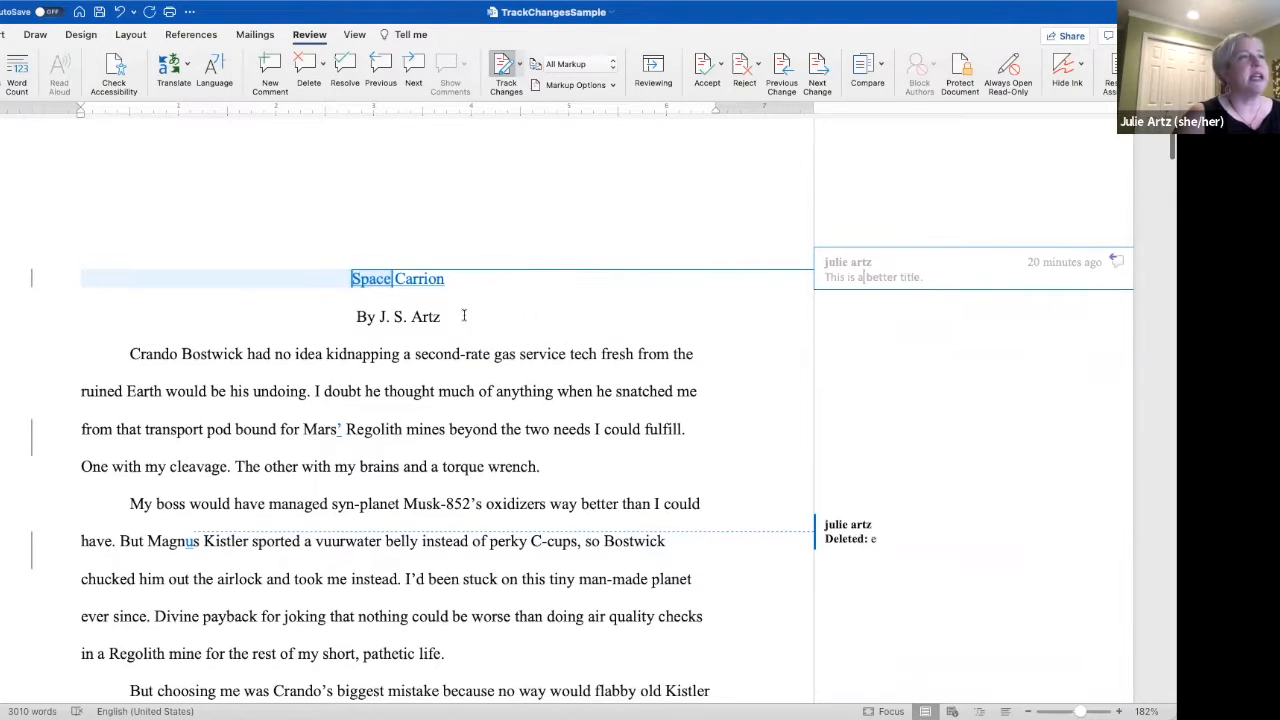
{"action": "right_click", "coordinate": [855, 272]}
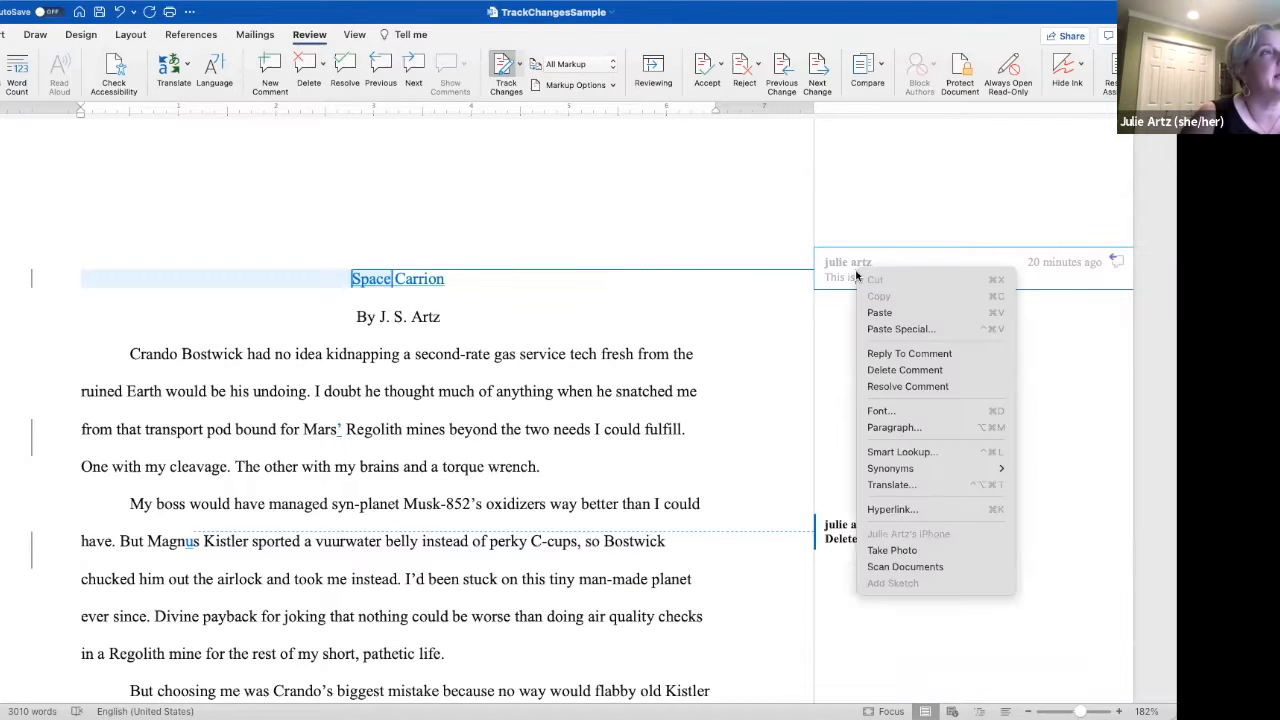
{"action": "left_click", "coordinate": [903, 372]}
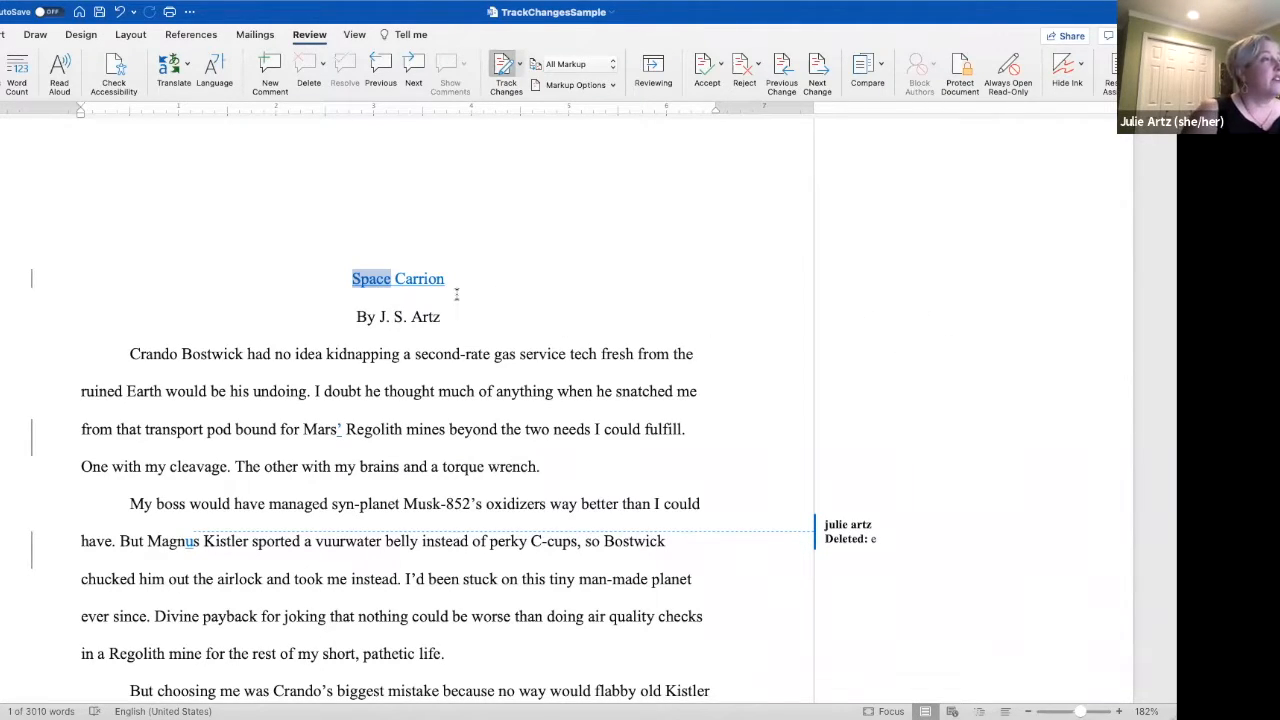
- Accept the tracked insertion of the title "Space Carrion" on the first page
{"action": "scroll", "coordinate": [458, 360], "scroll_direction": "up", "scroll_amount": 2}
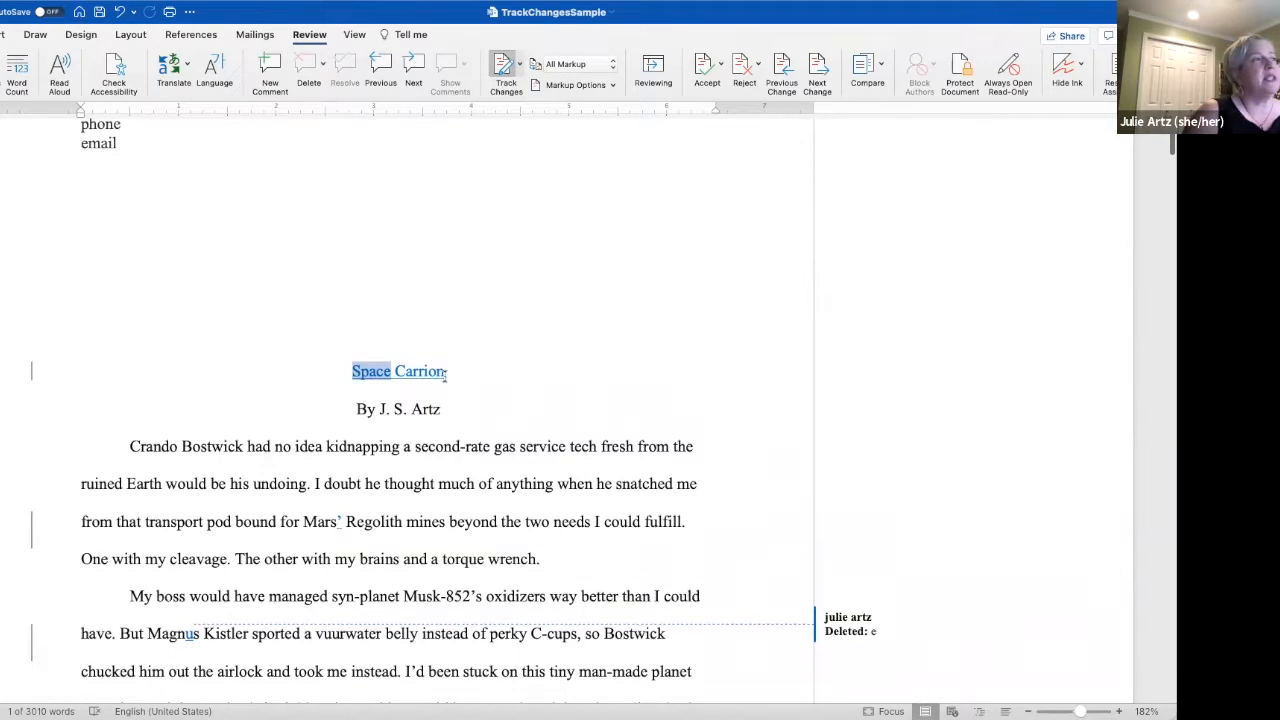
{"action": "left_click", "coordinate": [362, 377]}
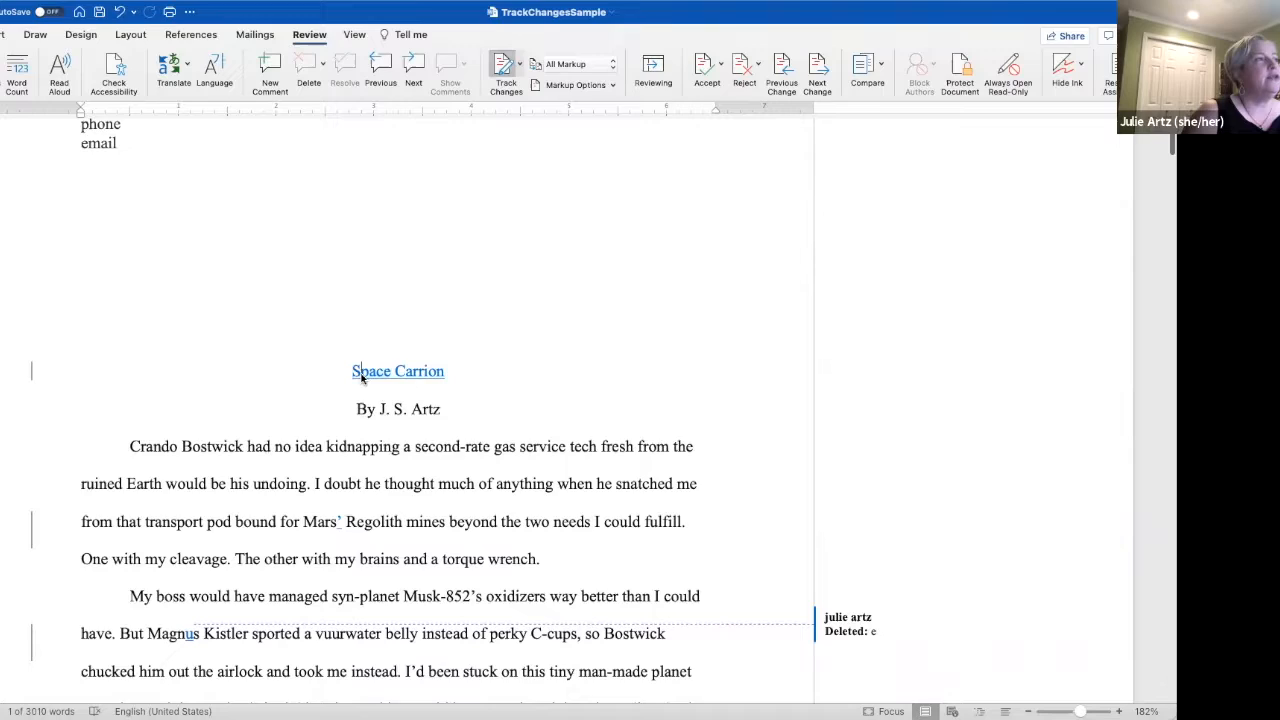
{"action": "right_click", "coordinate": [412, 371]}
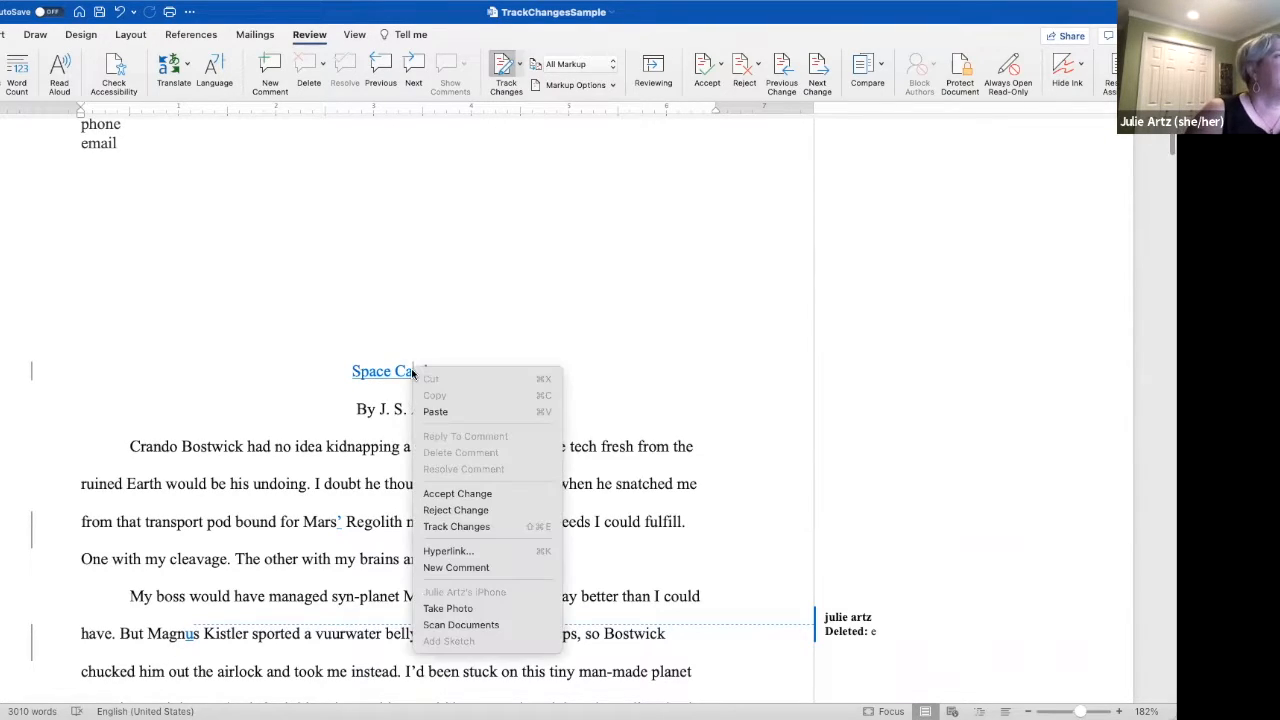
{"action": "left_click", "coordinate": [449, 494]}
- Reject the tracked deletion of the letter "e" in "Magnus" in the second paragraph
{"action": "scroll", "coordinate": [438, 527], "scroll_direction": "down", "scroll_amount": 3}
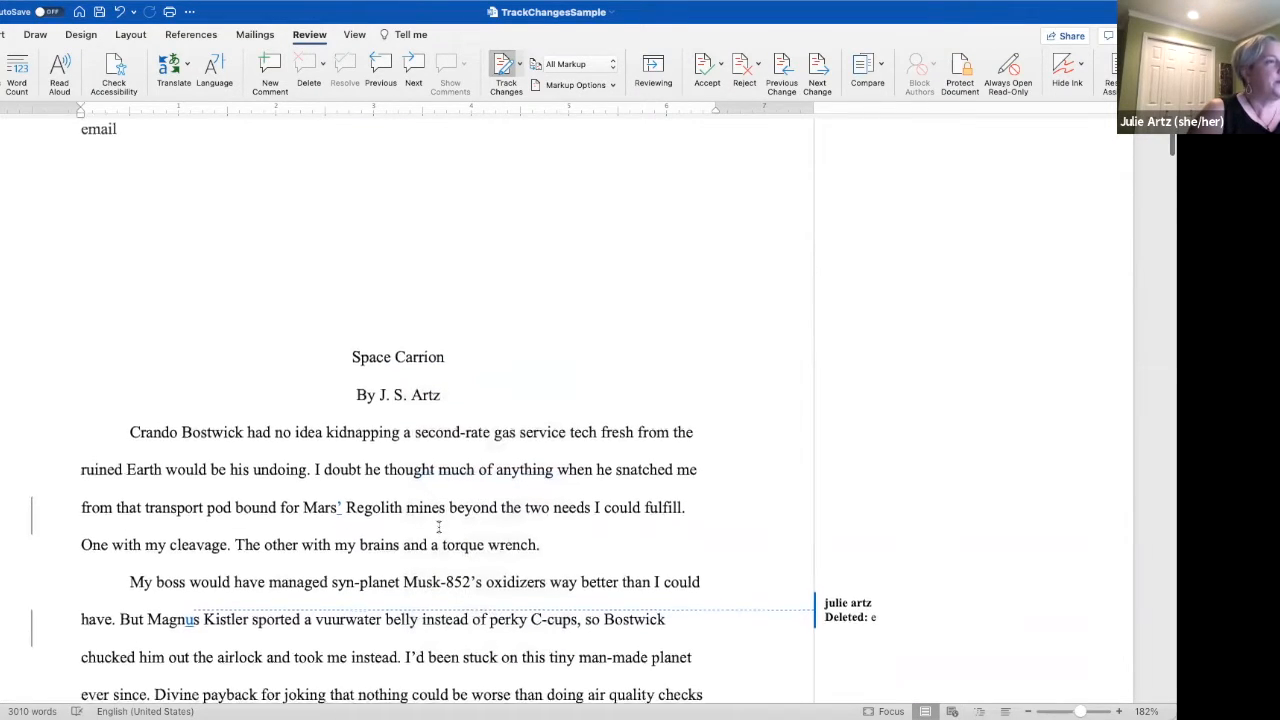
{"action": "scroll", "coordinate": [438, 527], "scroll_direction": "down", "scroll_amount": 8}
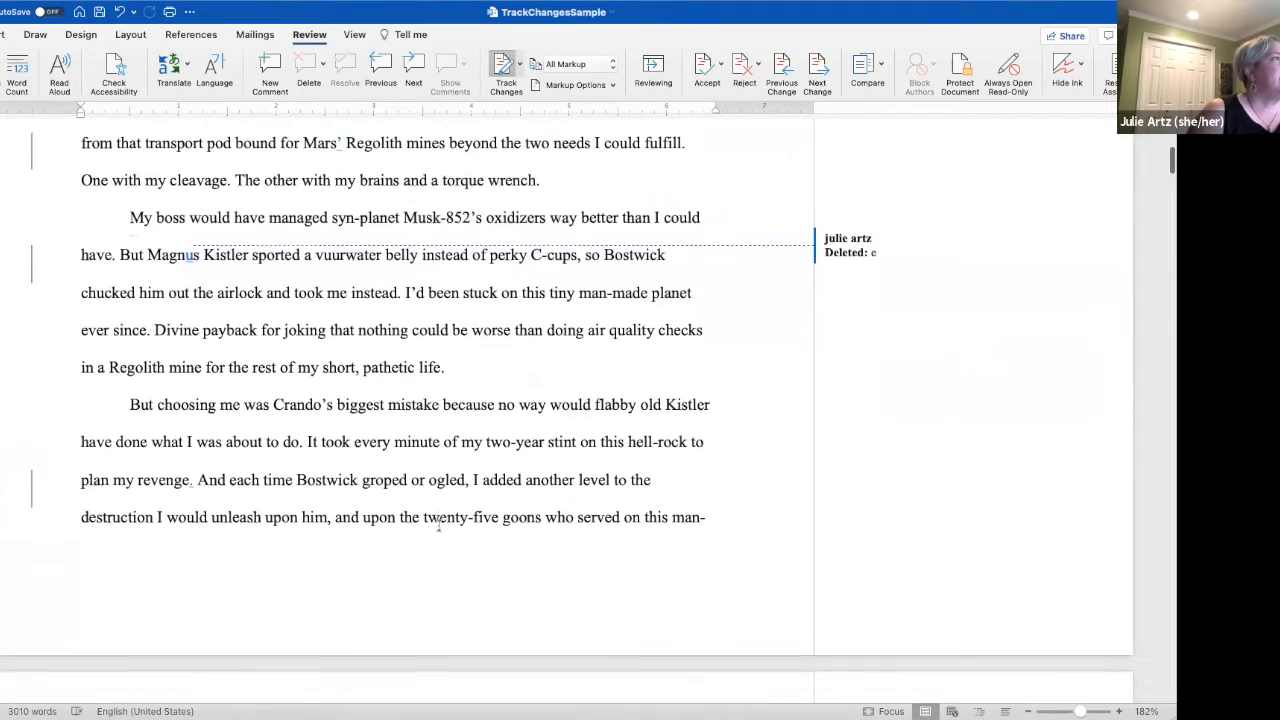
{"action": "scroll", "coordinate": [438, 525], "scroll_direction": "down", "scroll_amount": 5}
{"action": "scroll", "coordinate": [437, 523], "scroll_direction": "up", "scroll_amount": 5}
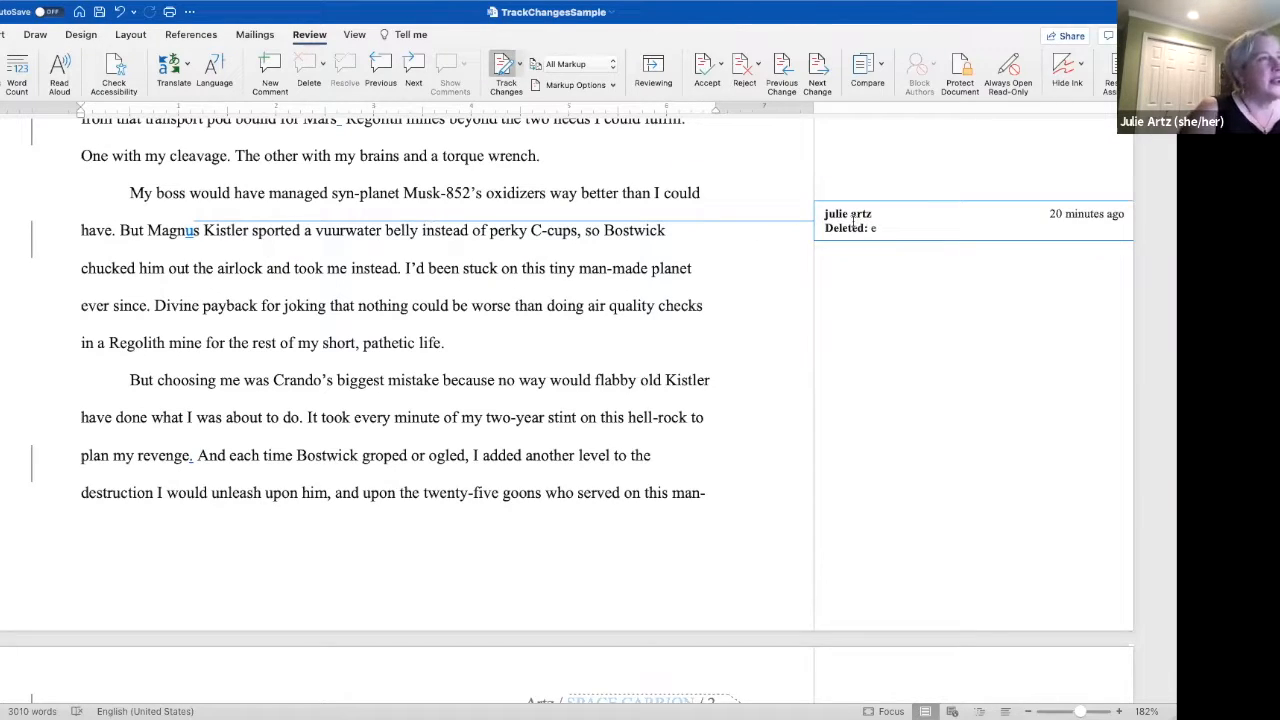
{"action": "mouse_move", "coordinate": [853, 220]}
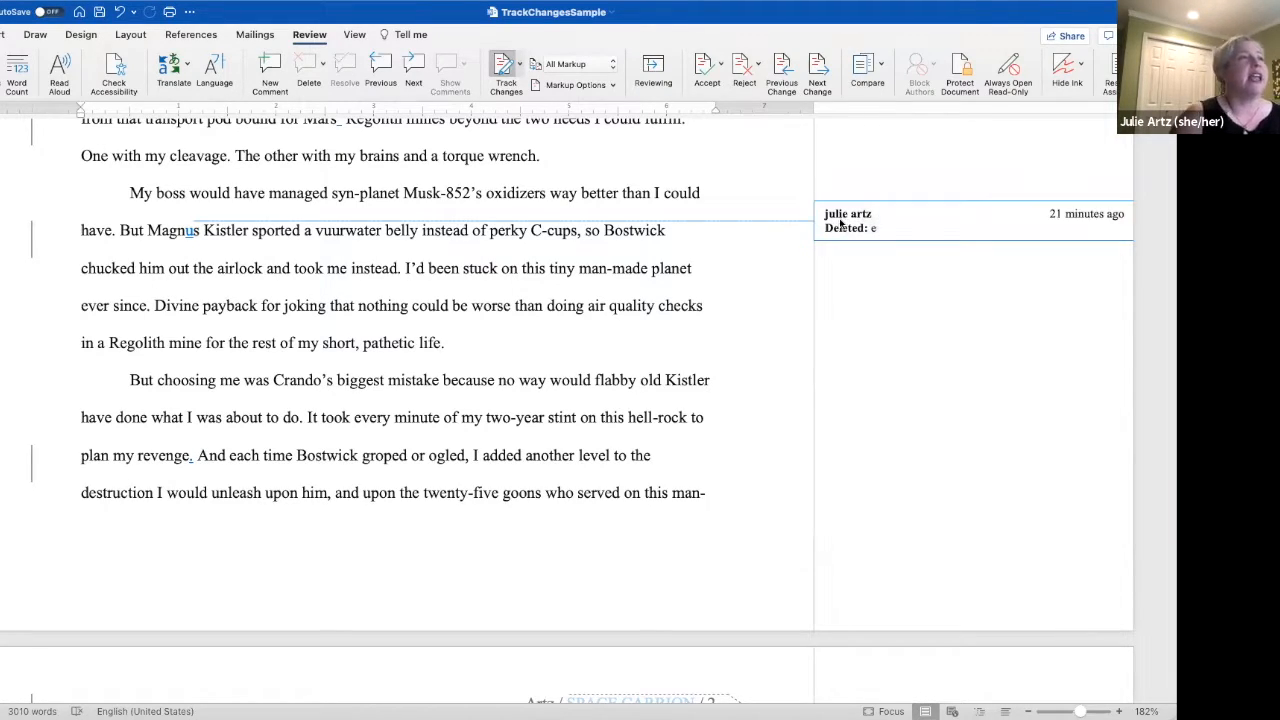
{"action": "right_click", "coordinate": [839, 223]}
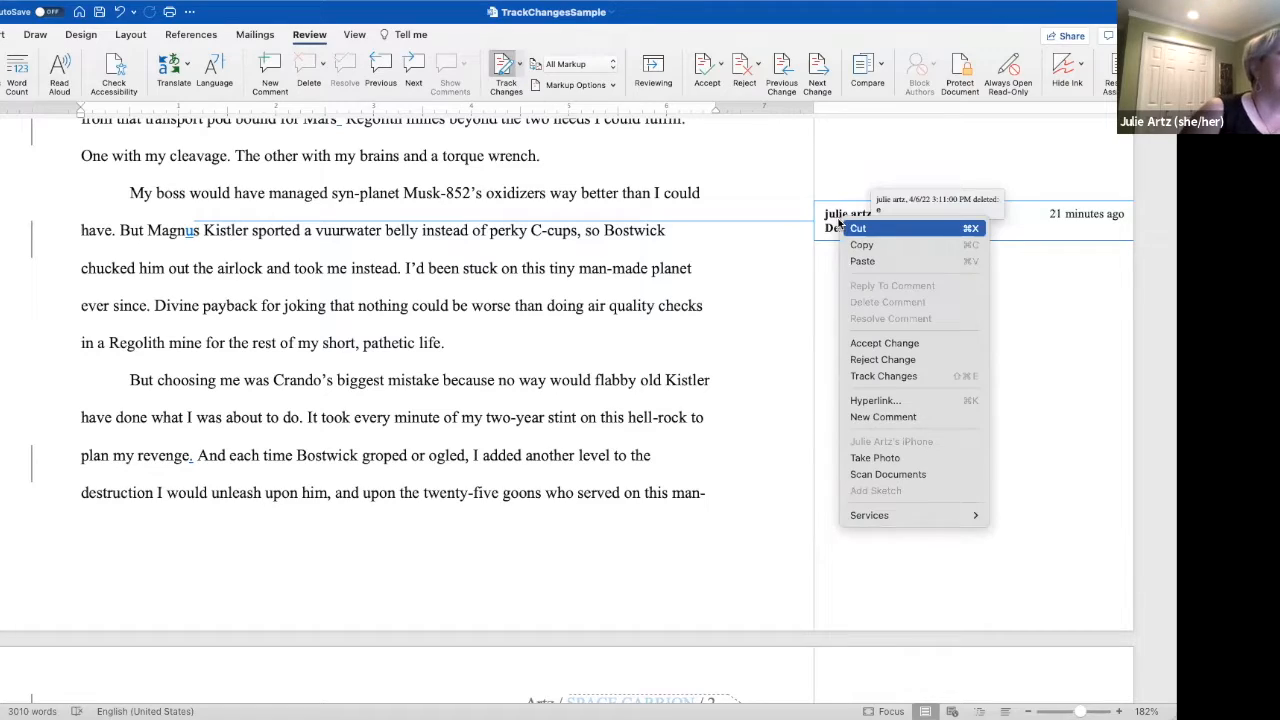
{"action": "left_click", "coordinate": [861, 360]}
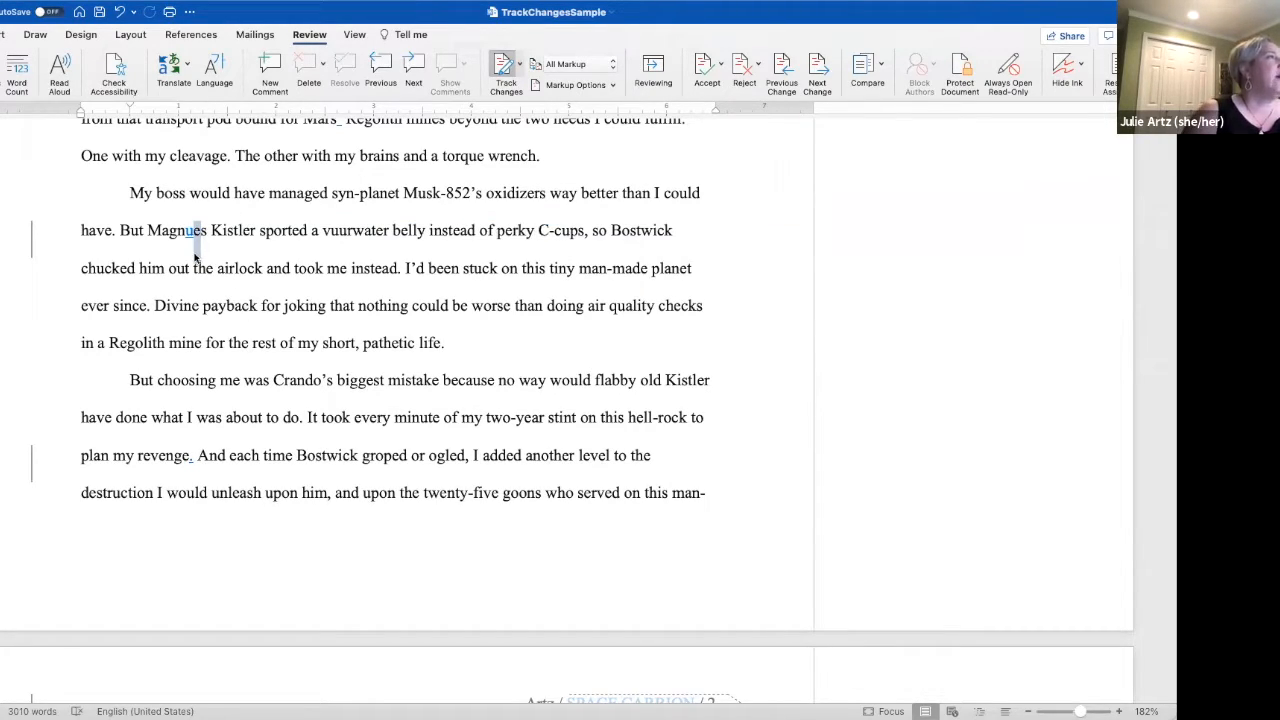
- Delete the inserted "u" from "Magnues" to restore the original spelling "Magnes", and check that paragraph's margin for change bars
{"action": "left_click", "coordinate": [193, 243]}
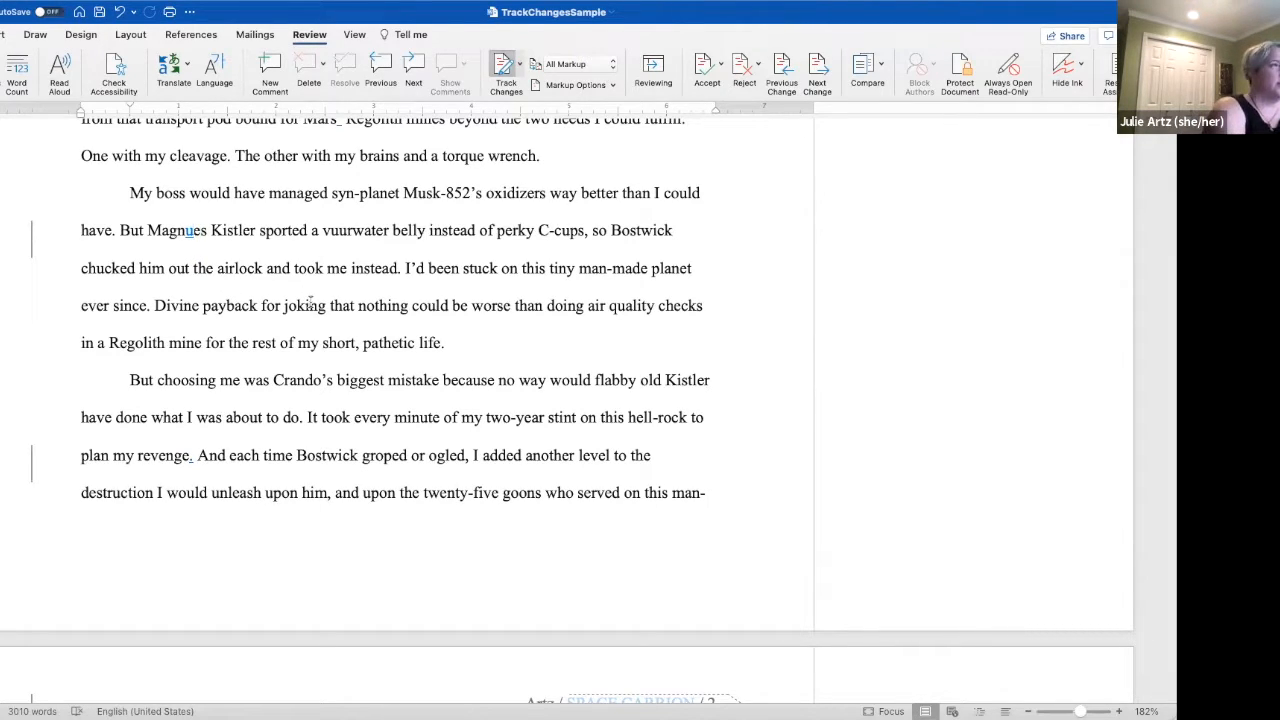
{"action": "key", "text": "BackSpace"}
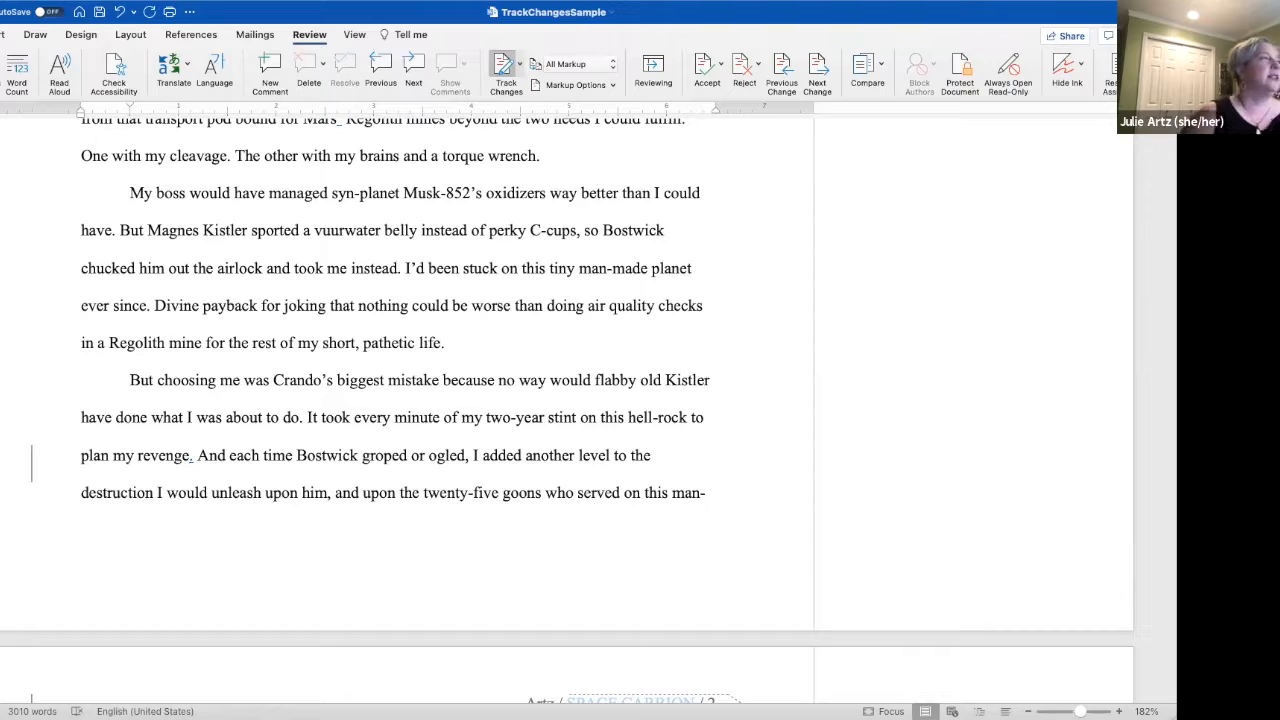
{"action": "left_click_drag", "start_coordinate": [50, 193], "coordinate": [44, 322]}
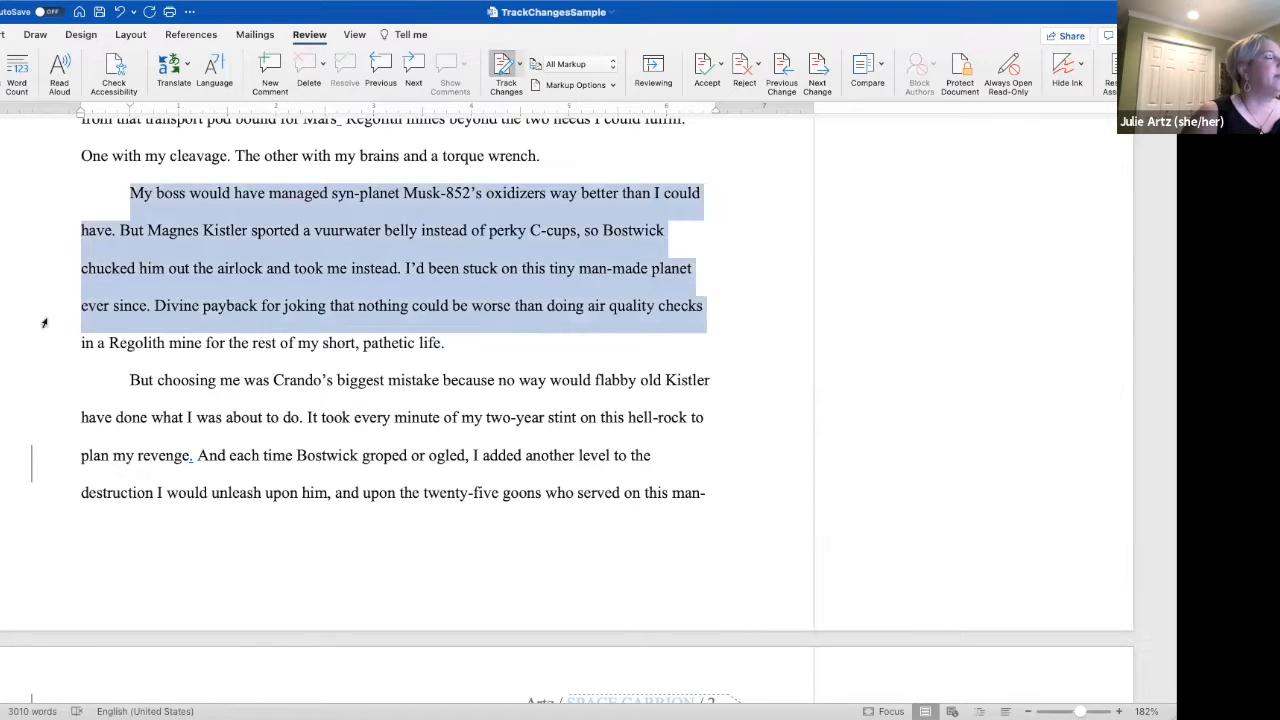
{"action": "left_click", "coordinate": [203, 232]}
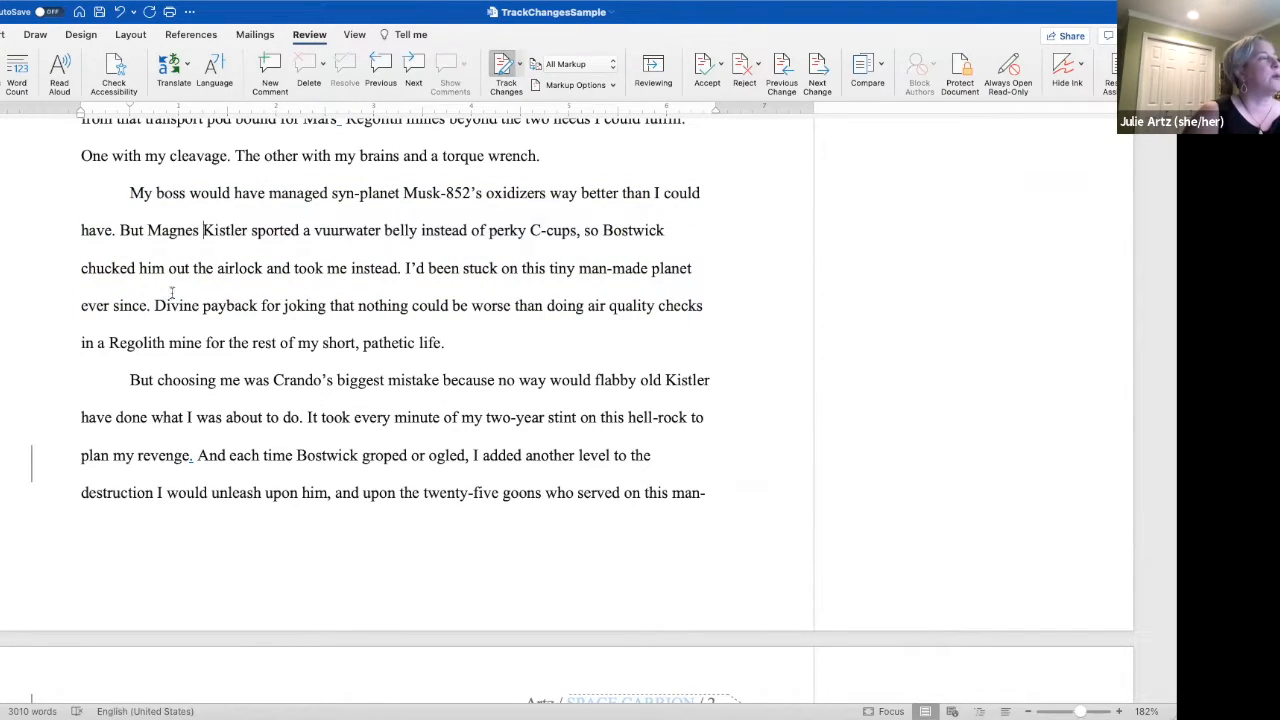
- In the page 2 header, accept the tracked insertion "SPACE CARRION" and the tracked deletion "LAUGH AND LAUGH AND FALL APART"
{"action": "scroll", "coordinate": [223, 428], "scroll_direction": "down", "scroll_amount": 1}
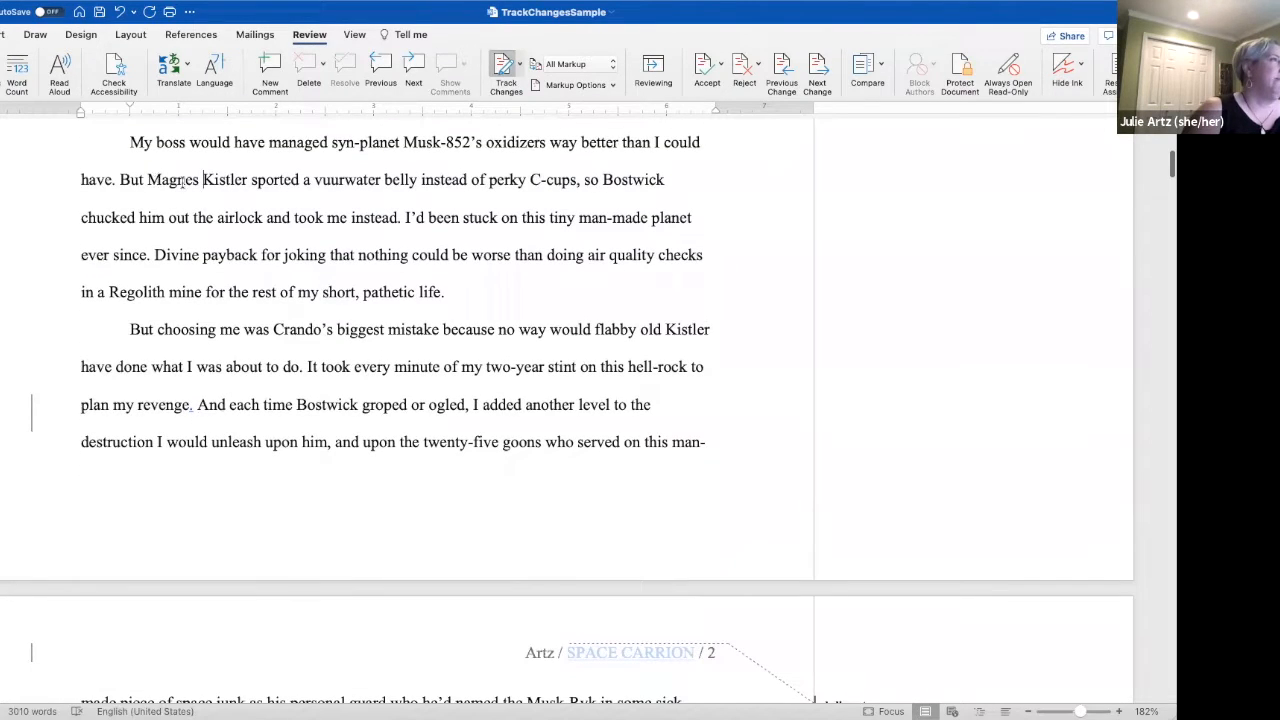
{"action": "scroll", "coordinate": [307, 345], "scroll_direction": "down", "scroll_amount": 2}
{"action": "scroll", "coordinate": [309, 497], "scroll_direction": "down", "scroll_amount": 5}
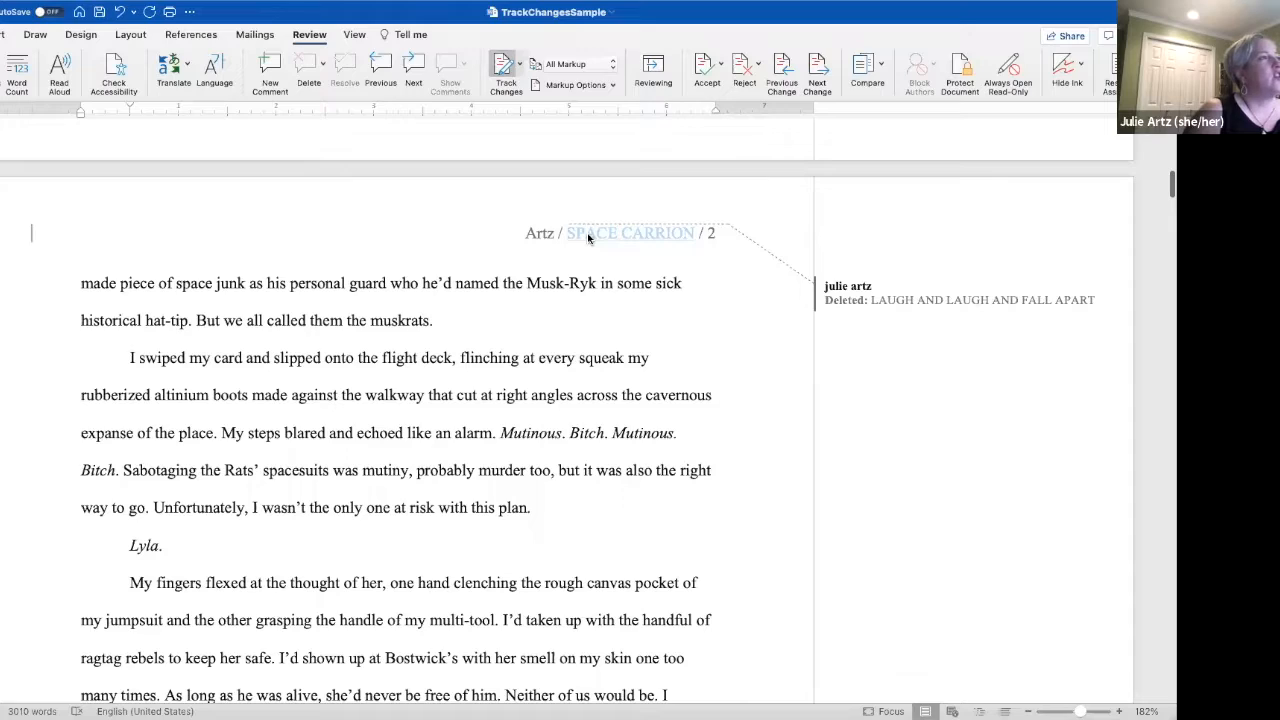
{"action": "mouse_move", "coordinate": [588, 237]}
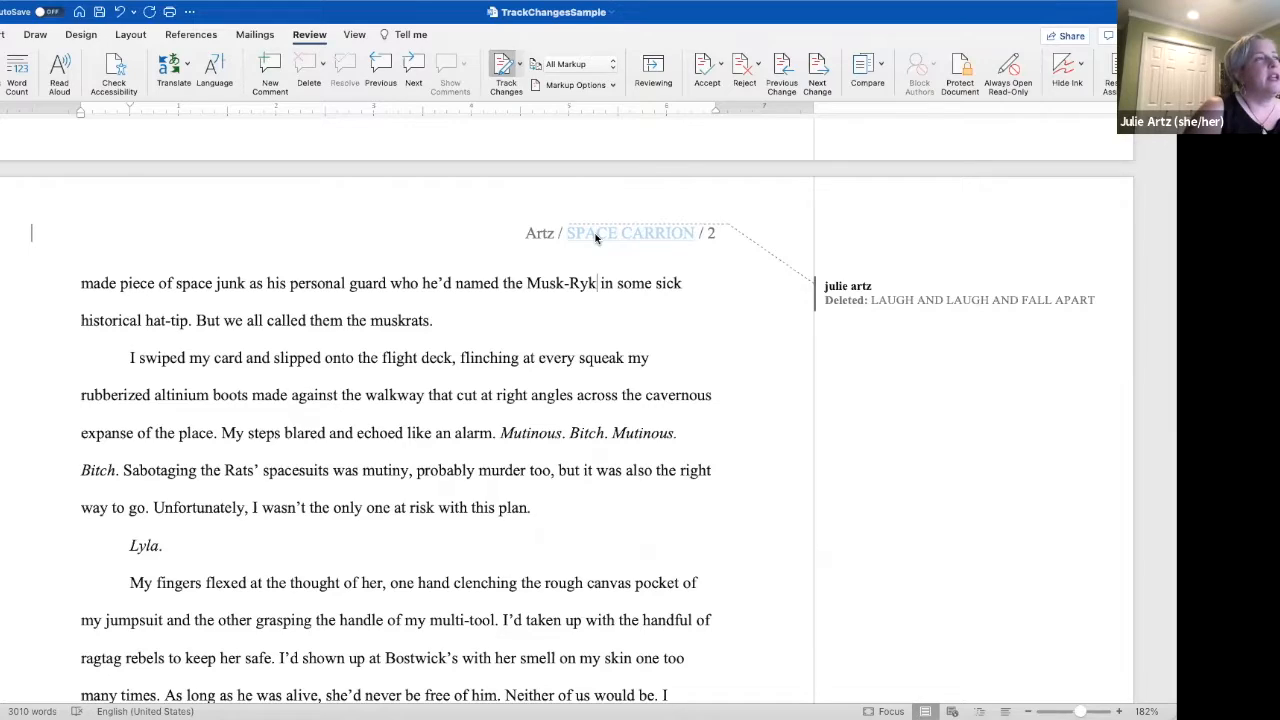
{"action": "double_click", "coordinate": [596, 235]}
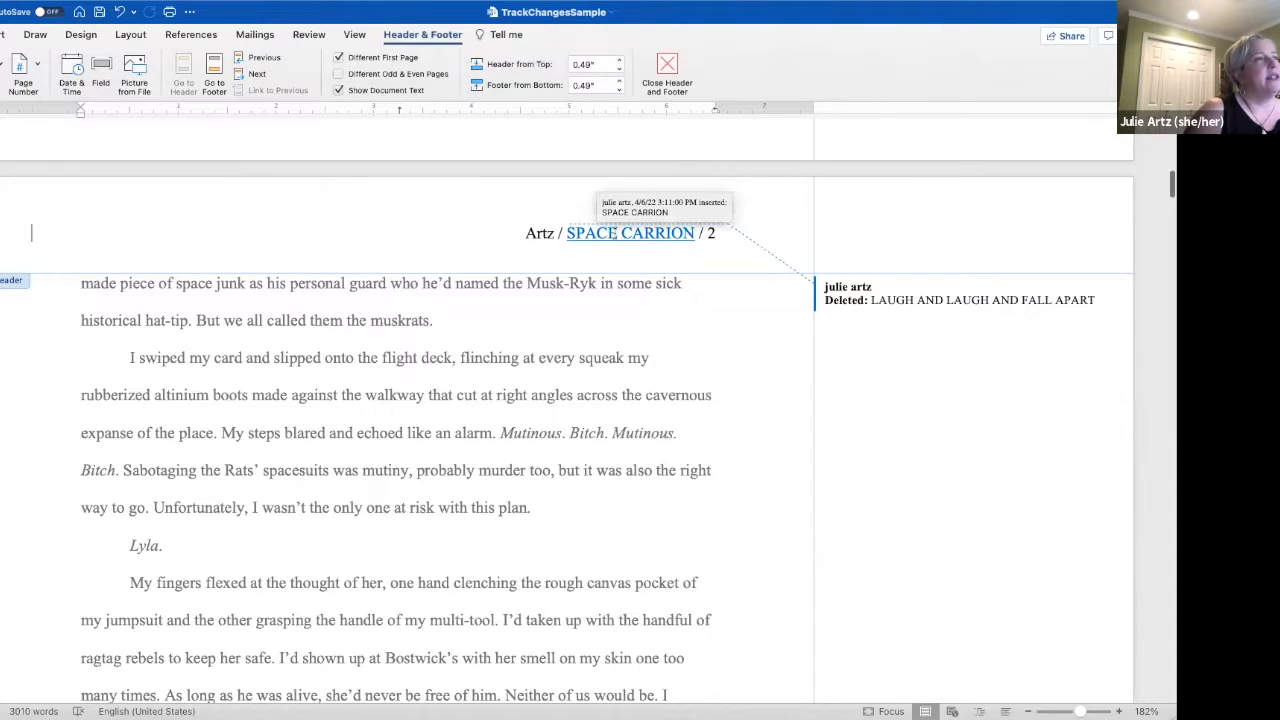
{"action": "right_click", "coordinate": [616, 233]}
{"action": "left_click", "coordinate": [664, 360]}
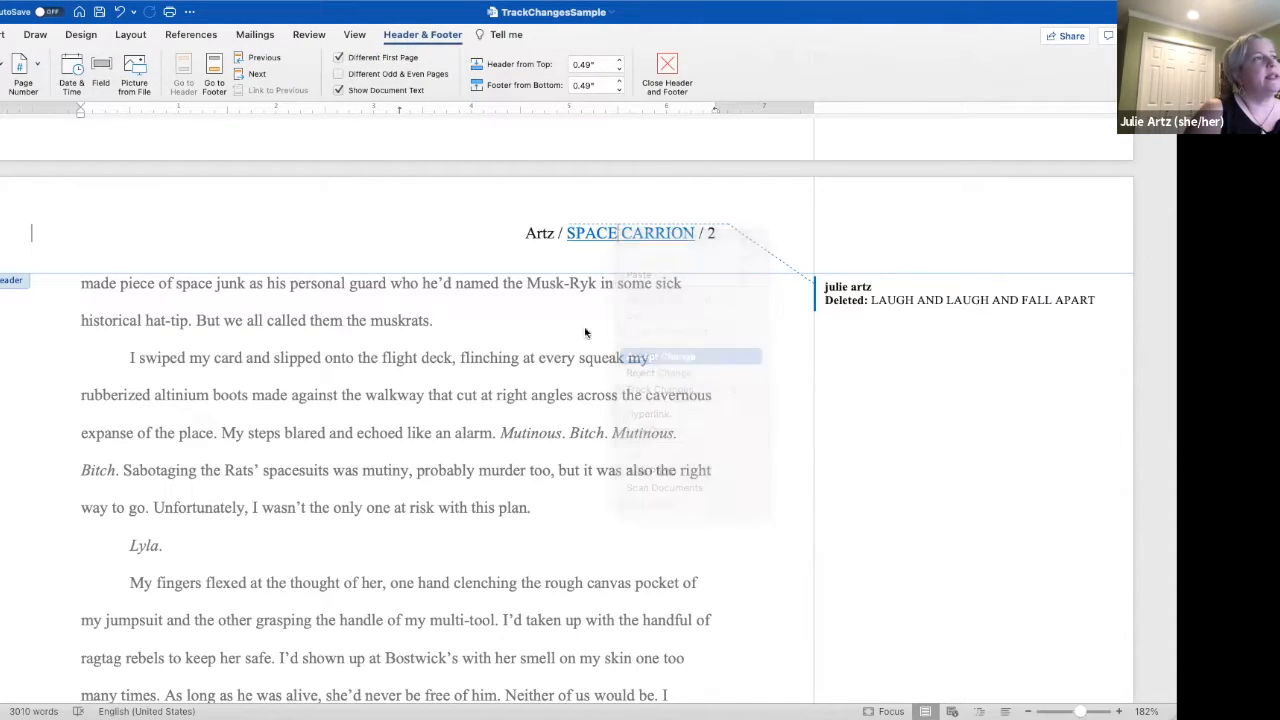
{"action": "right_click", "coordinate": [843, 290]}
{"action": "left_click", "coordinate": [868, 411]}
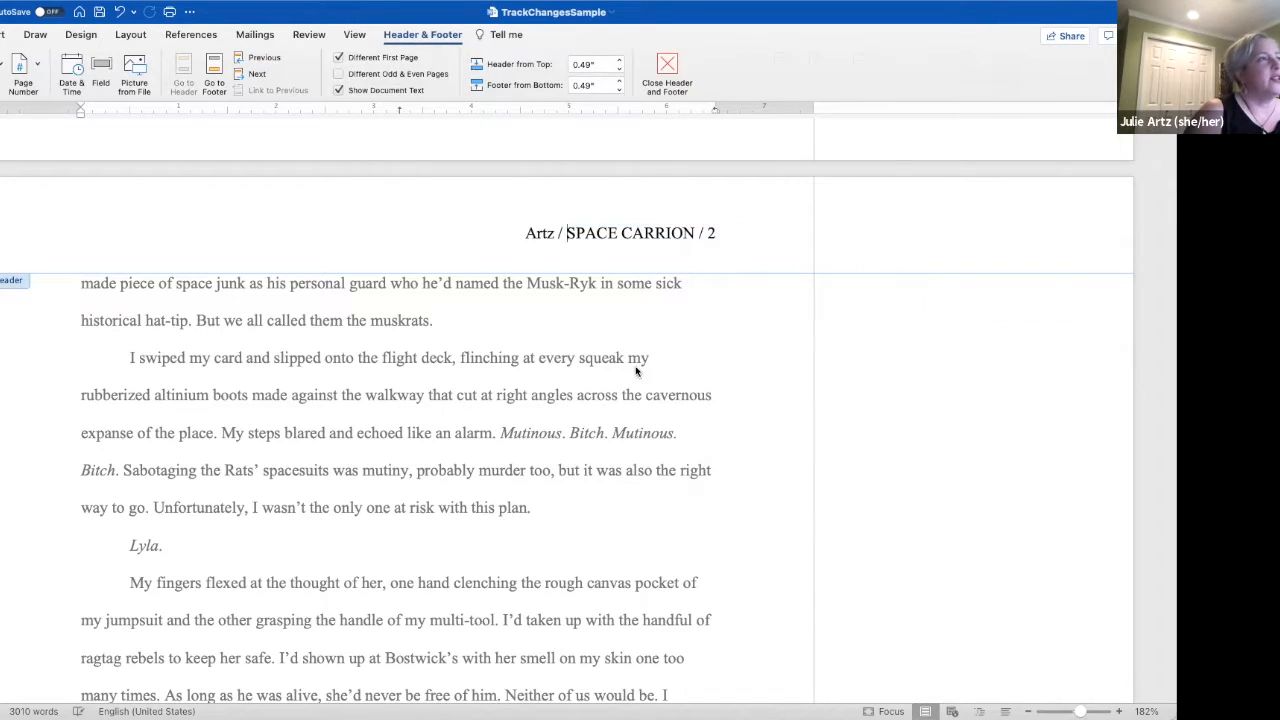
- Accept the tracked deletion ". I never could" and the insertion "I chose not to" in the "Get up, Kal" paragraph
{"action": "scroll", "coordinate": [530, 508], "scroll_direction": "down", "scroll_amount": 15}
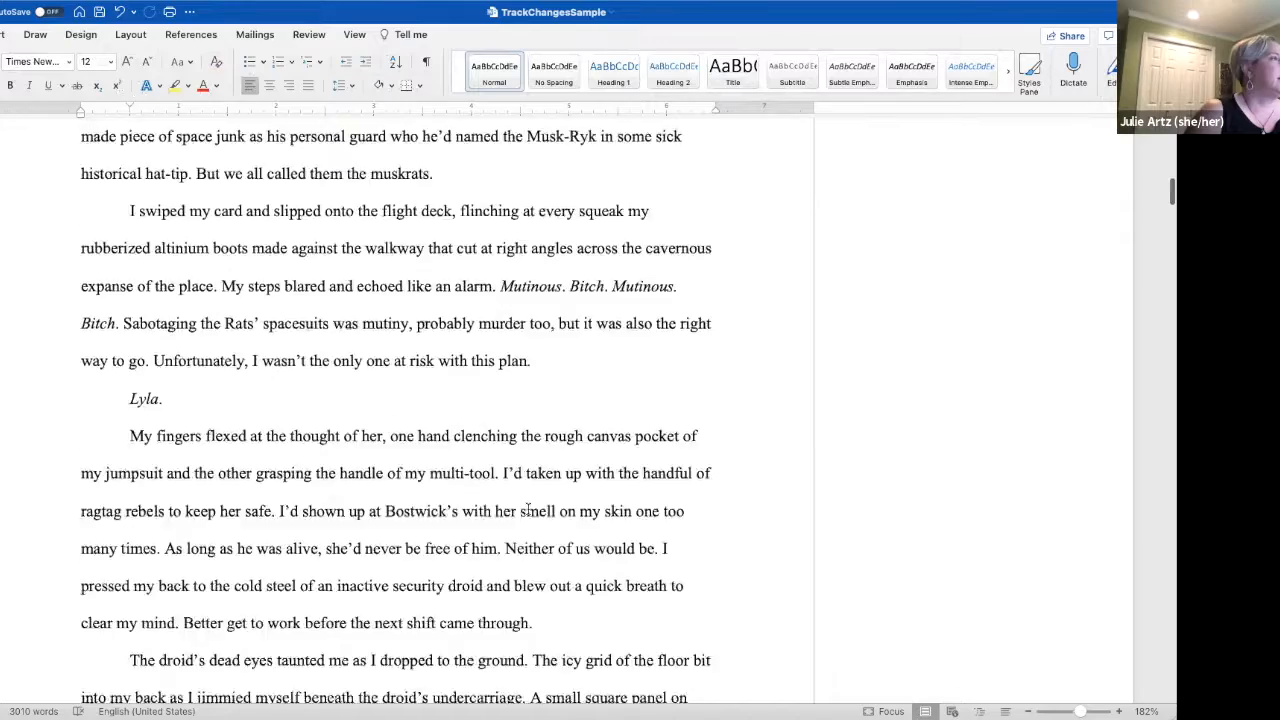
{"action": "scroll", "coordinate": [530, 508], "scroll_direction": "down", "scroll_amount": 6}
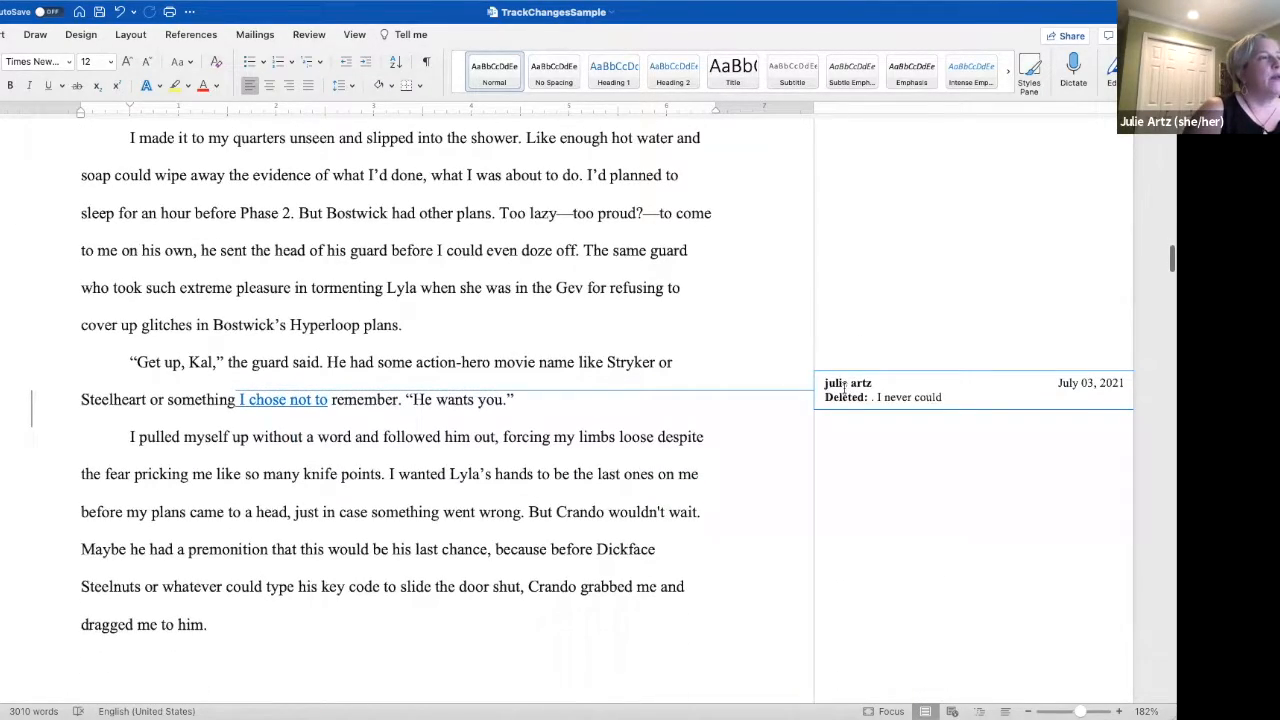
{"action": "right_click", "coordinate": [848, 391]}
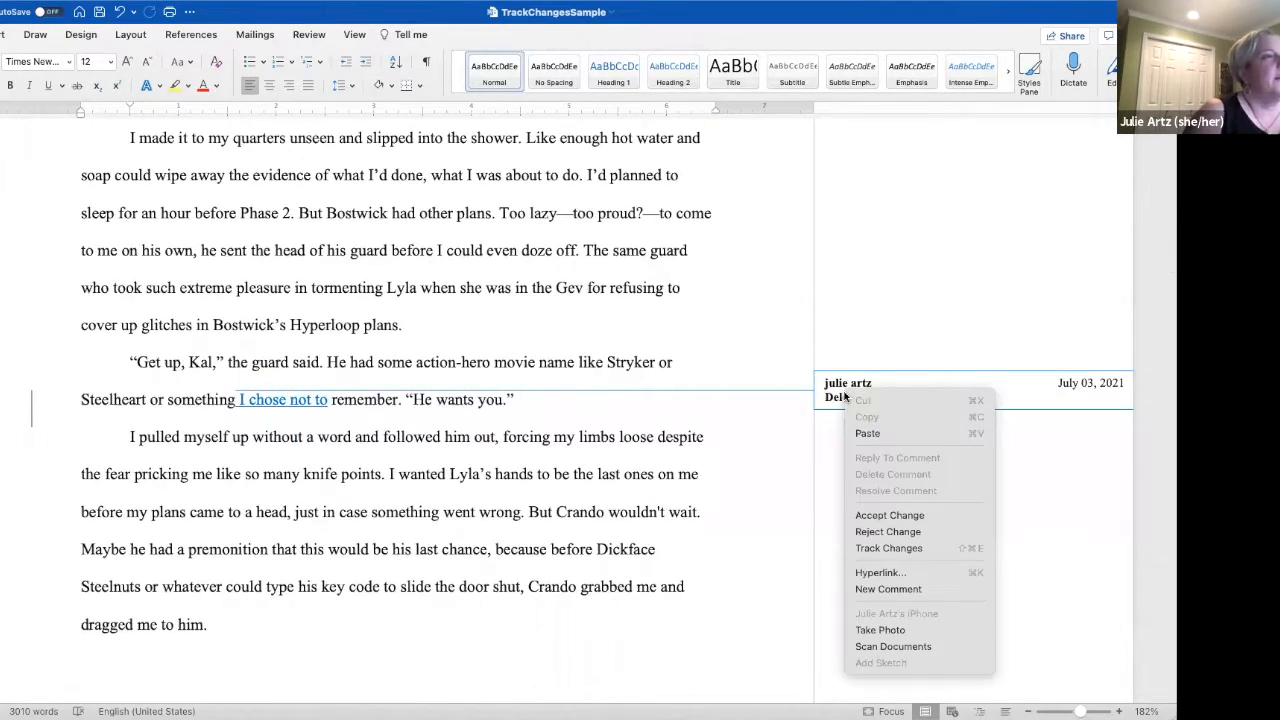
{"action": "left_click", "coordinate": [870, 514]}
{"action": "scroll", "coordinate": [616, 498], "scroll_direction": "down", "scroll_amount": 1}
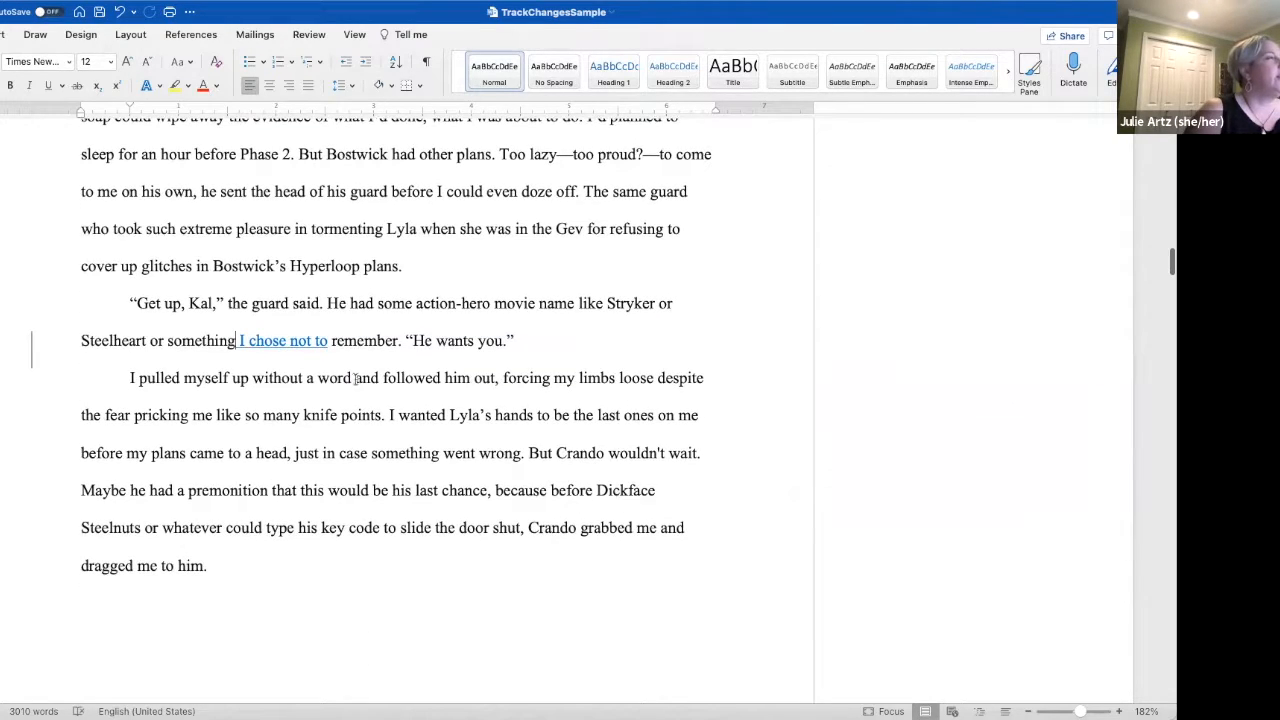
{"action": "right_click", "coordinate": [279, 349]}
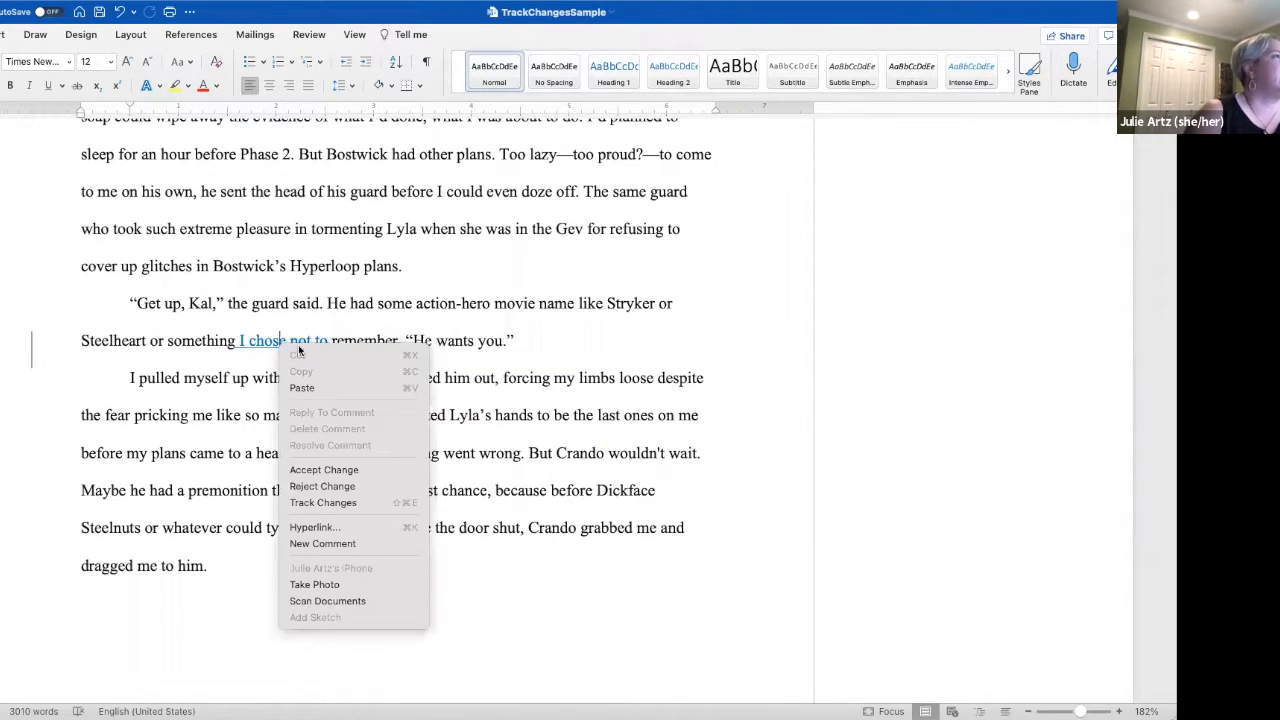
{"action": "left_click", "coordinate": [330, 469]}
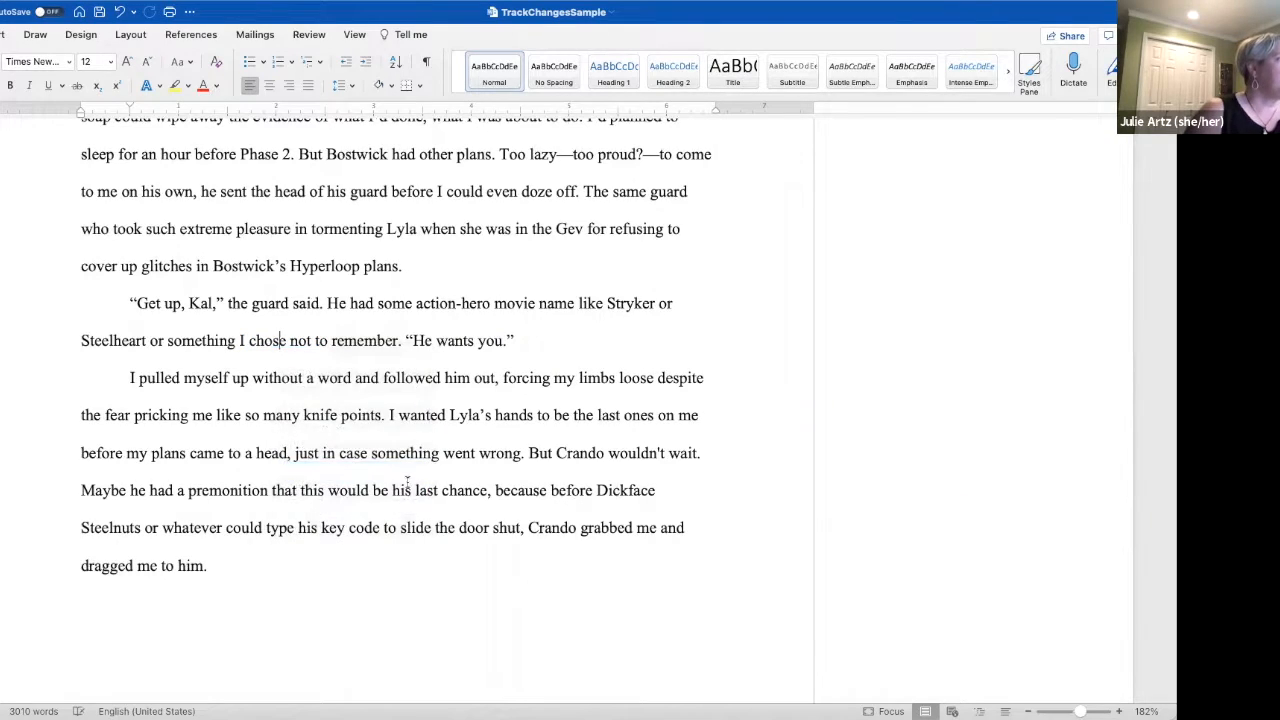
- Accept the tracked replacement of "smell" with "stench" in the paragraph about onions and garlic, covering both the deletion and the insertion
{"action": "scroll", "coordinate": [407, 482], "scroll_direction": "down", "scroll_amount": 10}
{"action": "scroll", "coordinate": [407, 482], "scroll_direction": "down", "scroll_amount": 15}
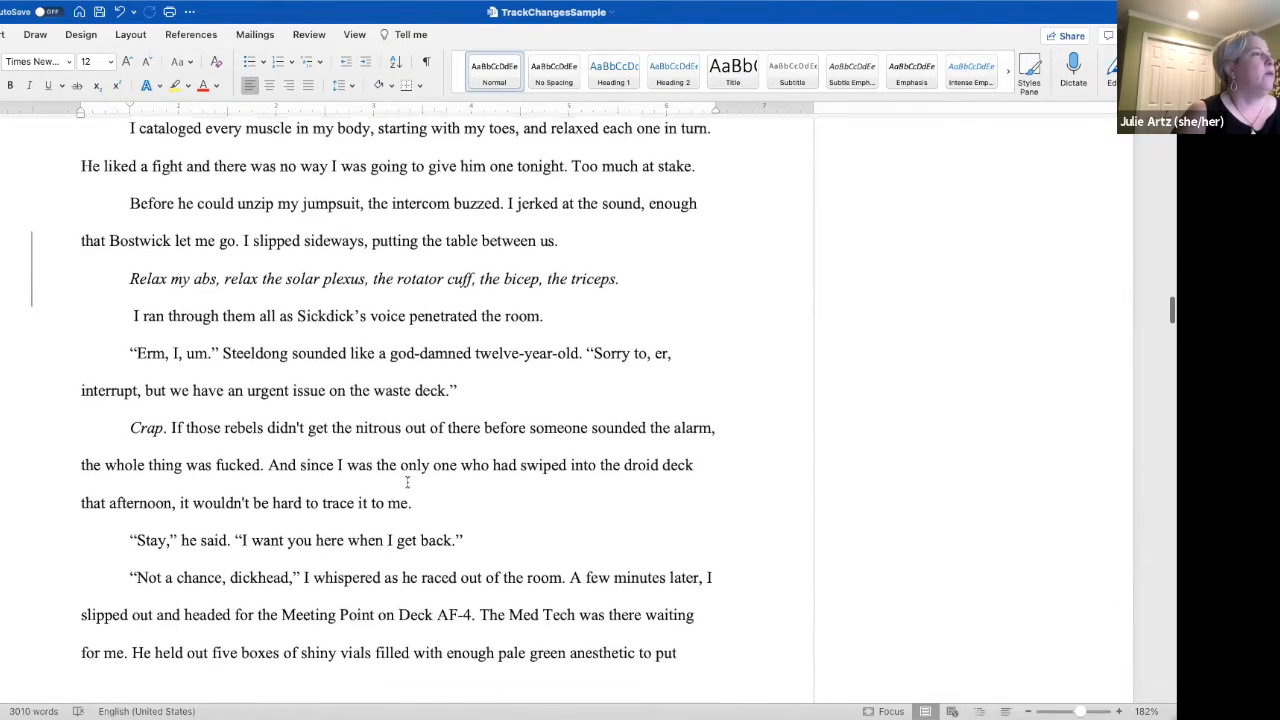
{"action": "scroll", "coordinate": [407, 488], "scroll_direction": "down", "scroll_amount": 5}
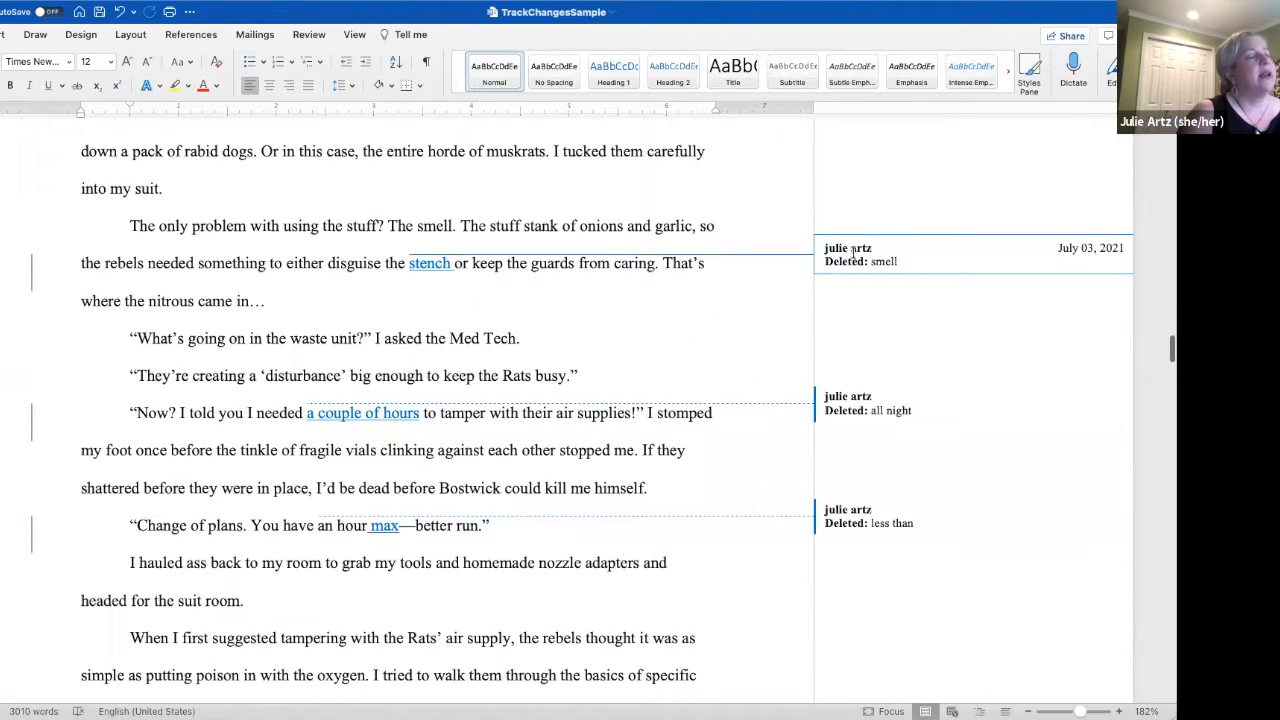
{"action": "right_click", "coordinate": [853, 255]}
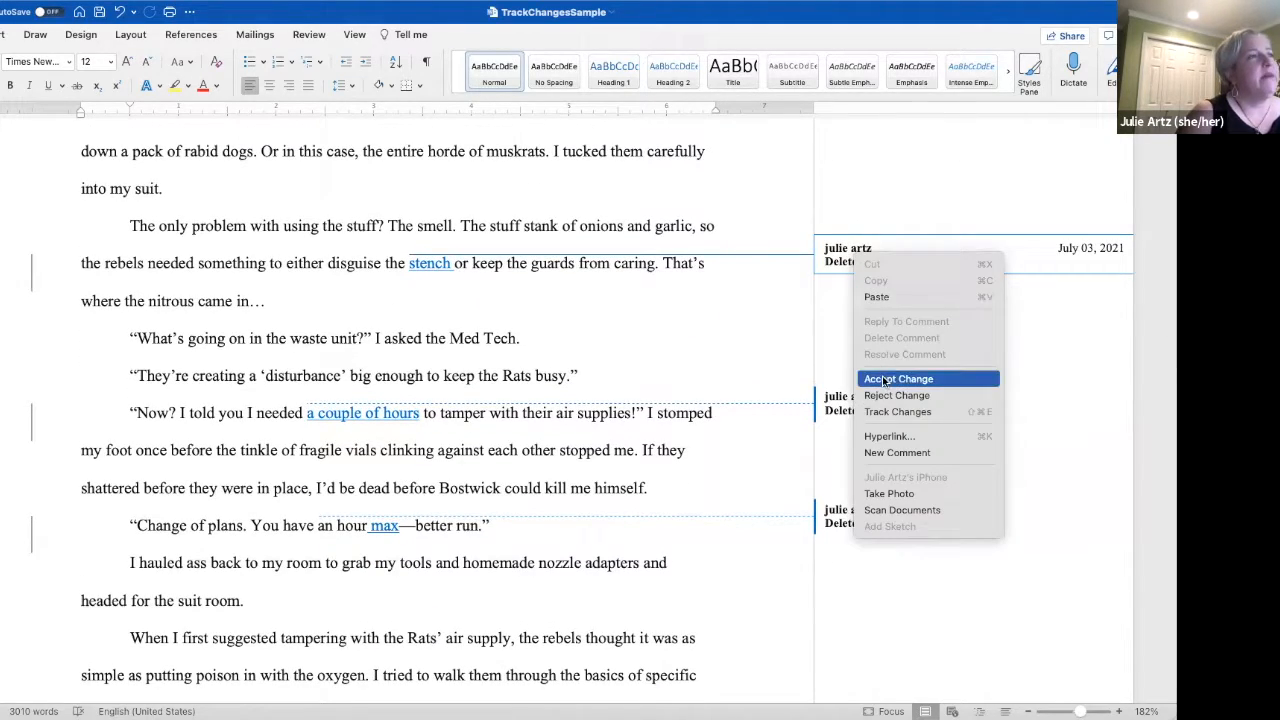
{"action": "left_click", "coordinate": [849, 367]}
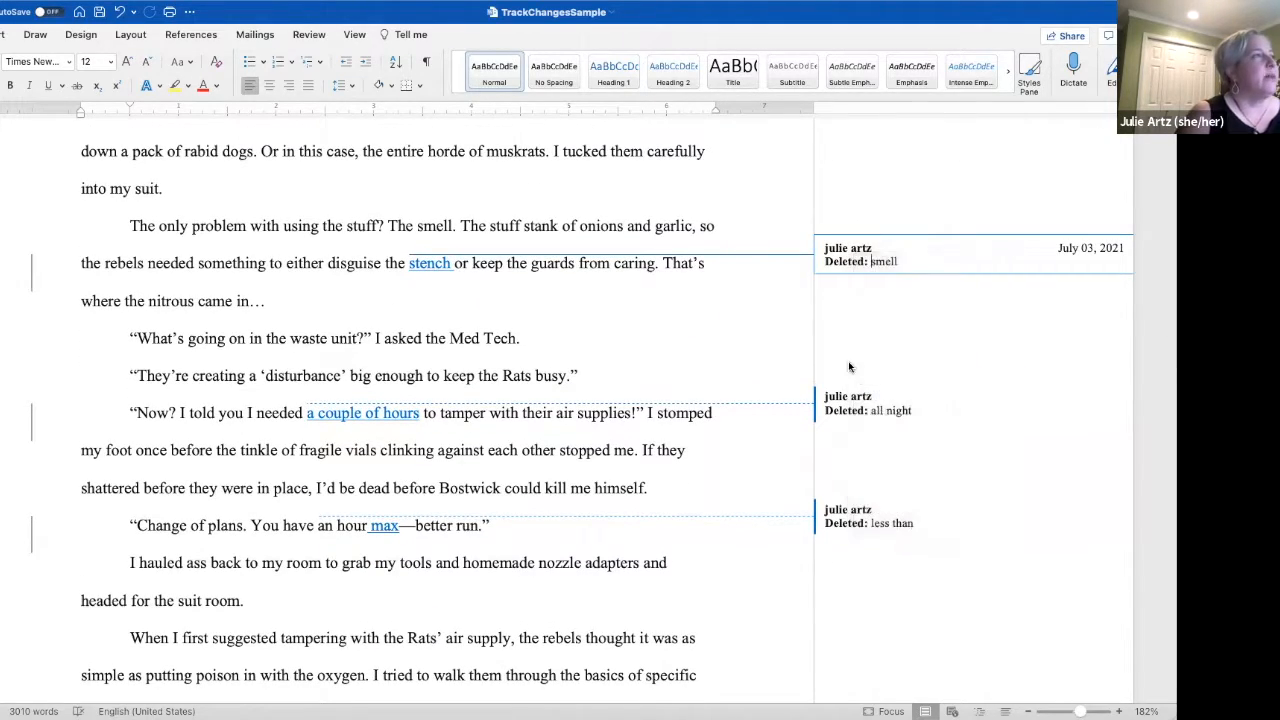
{"action": "right_click", "coordinate": [436, 262]}
{"action": "left_click", "coordinate": [478, 384]}
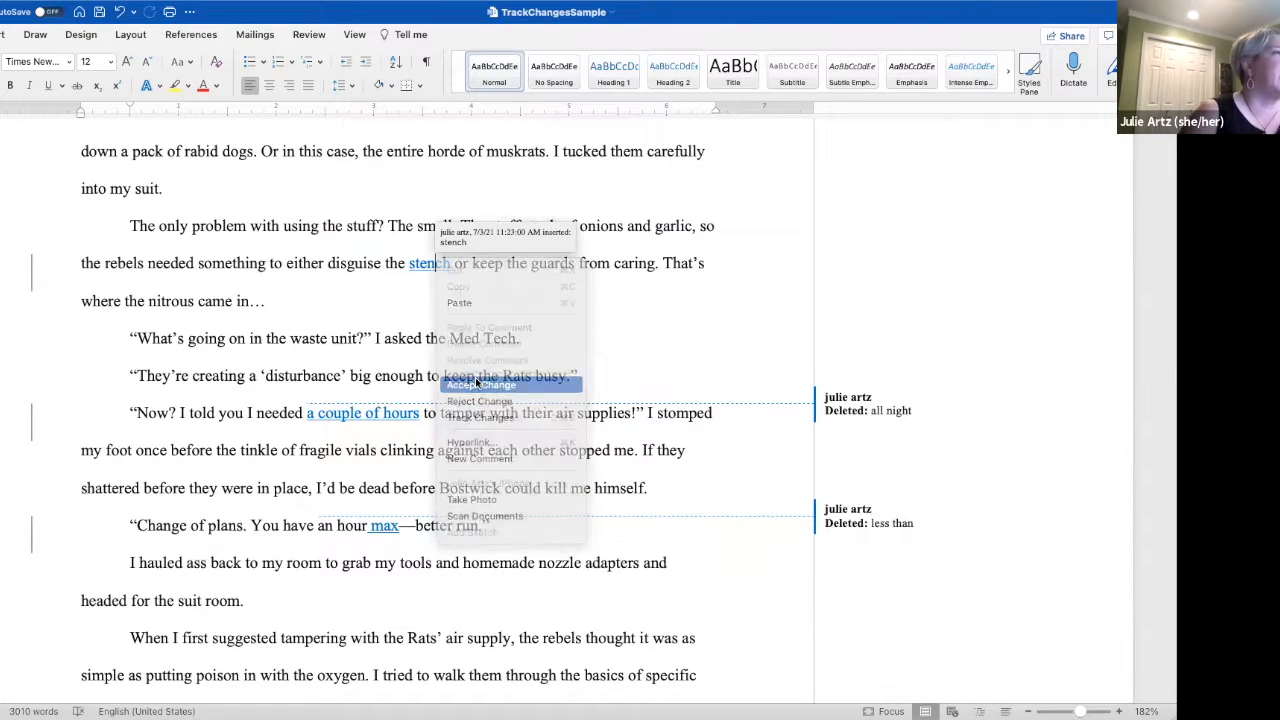
- Accept the tracked deletion of "all night" and the insertion of "a couple of hours" in the "Now? I told you" dialogue
{"action": "right_click", "coordinate": [857, 408]}
{"action": "left_click", "coordinate": [899, 528]}
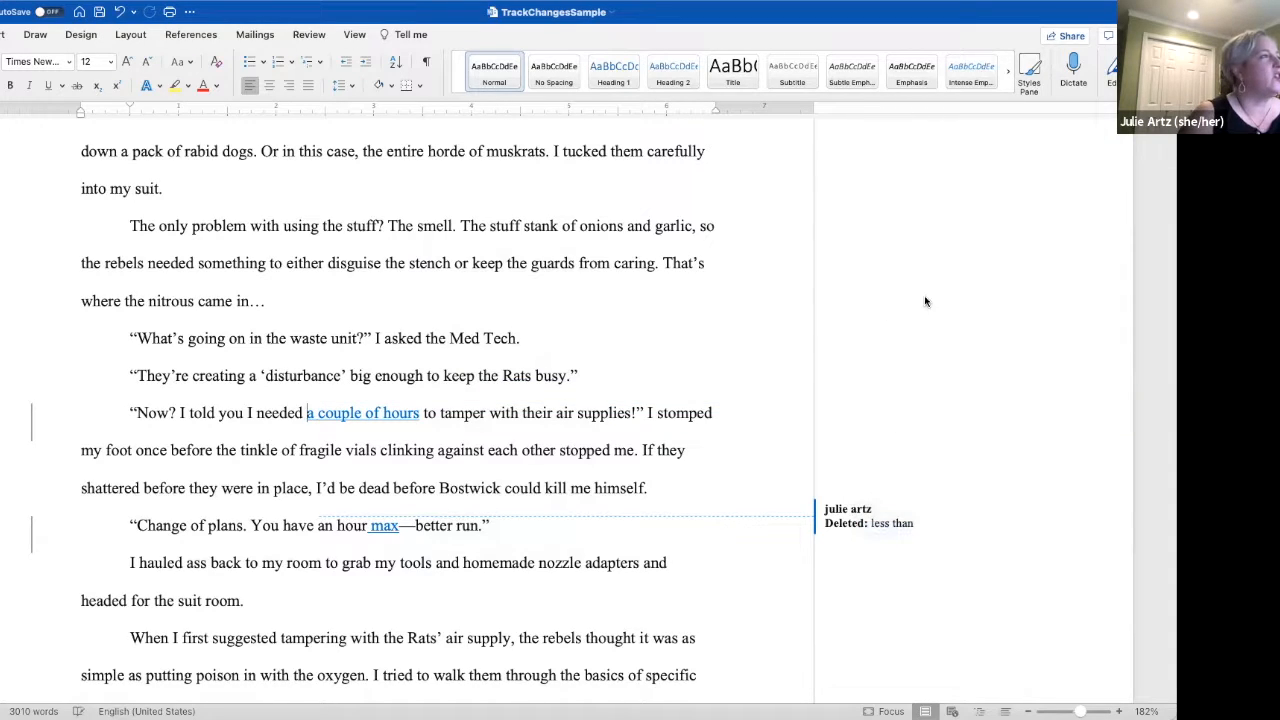
{"action": "right_click", "coordinate": [350, 412]}
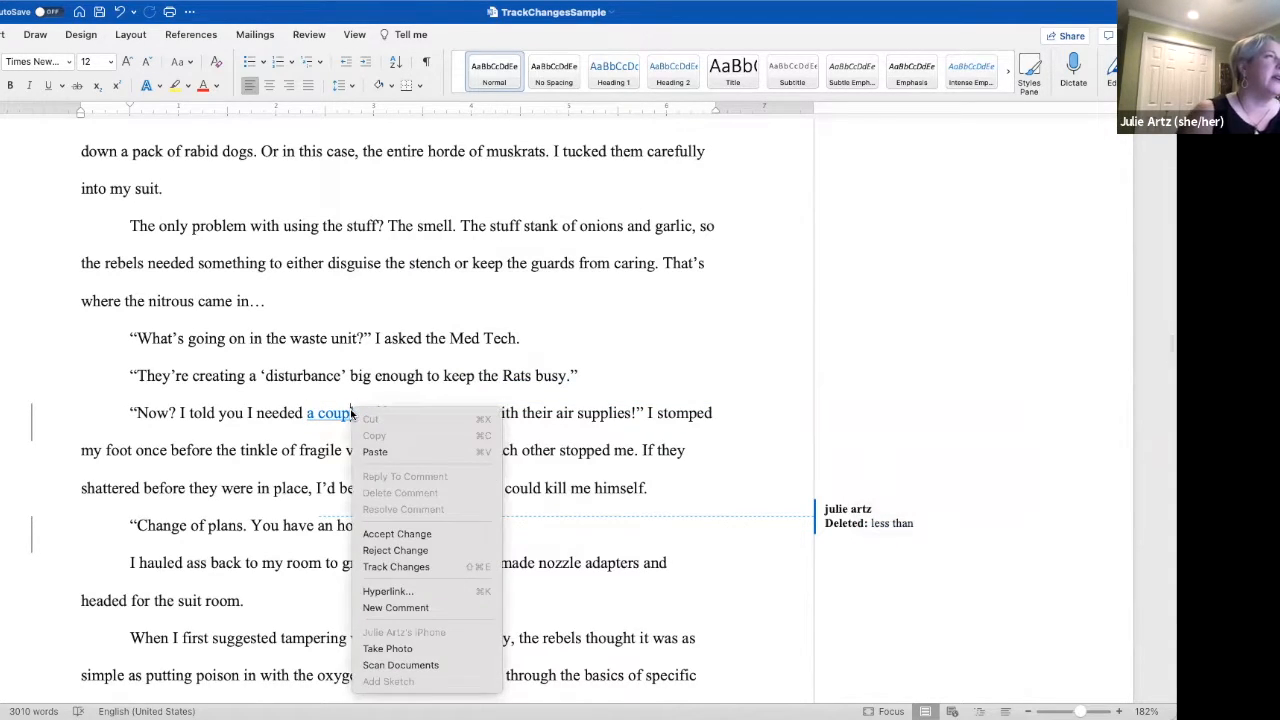
{"action": "left_click", "coordinate": [400, 530]}
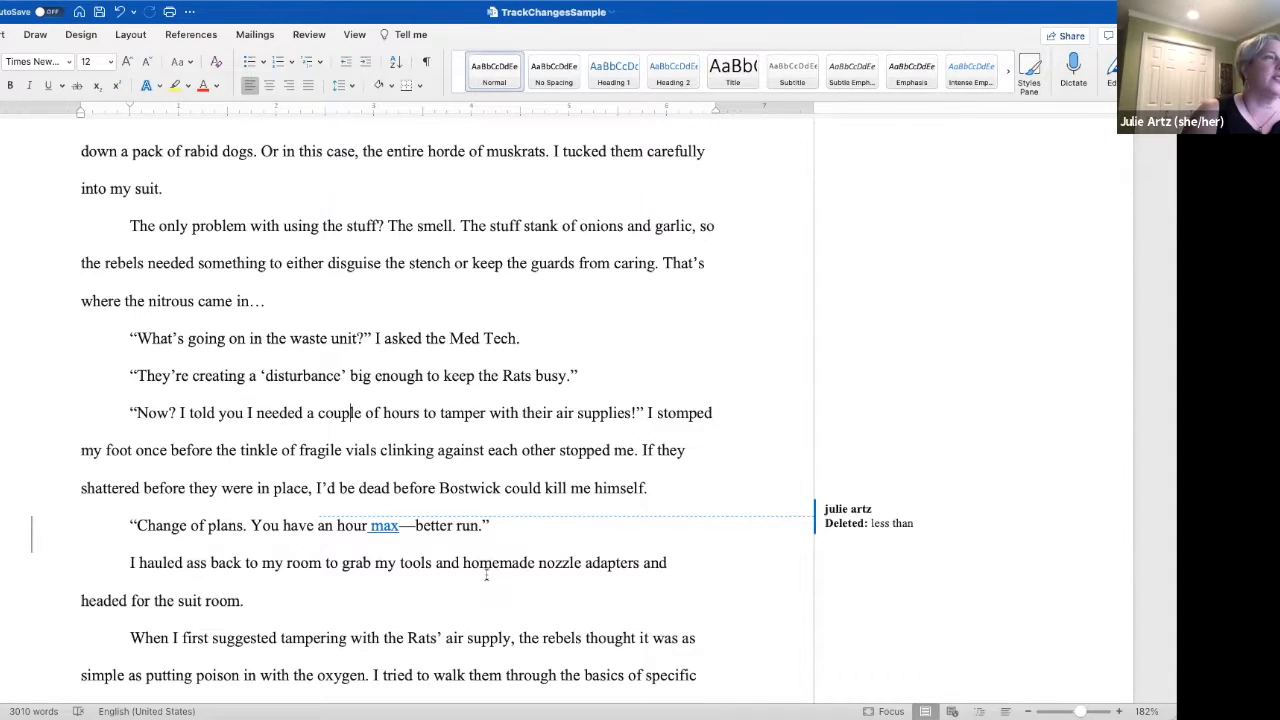
- Switch the review display to No Markup and look over the clean text on the manuscript's opening pages
{"action": "scroll", "coordinate": [487, 575], "scroll_direction": "down", "scroll_amount": 5}
{"action": "scroll", "coordinate": [457, 560], "scroll_direction": "up", "scroll_amount": 3}
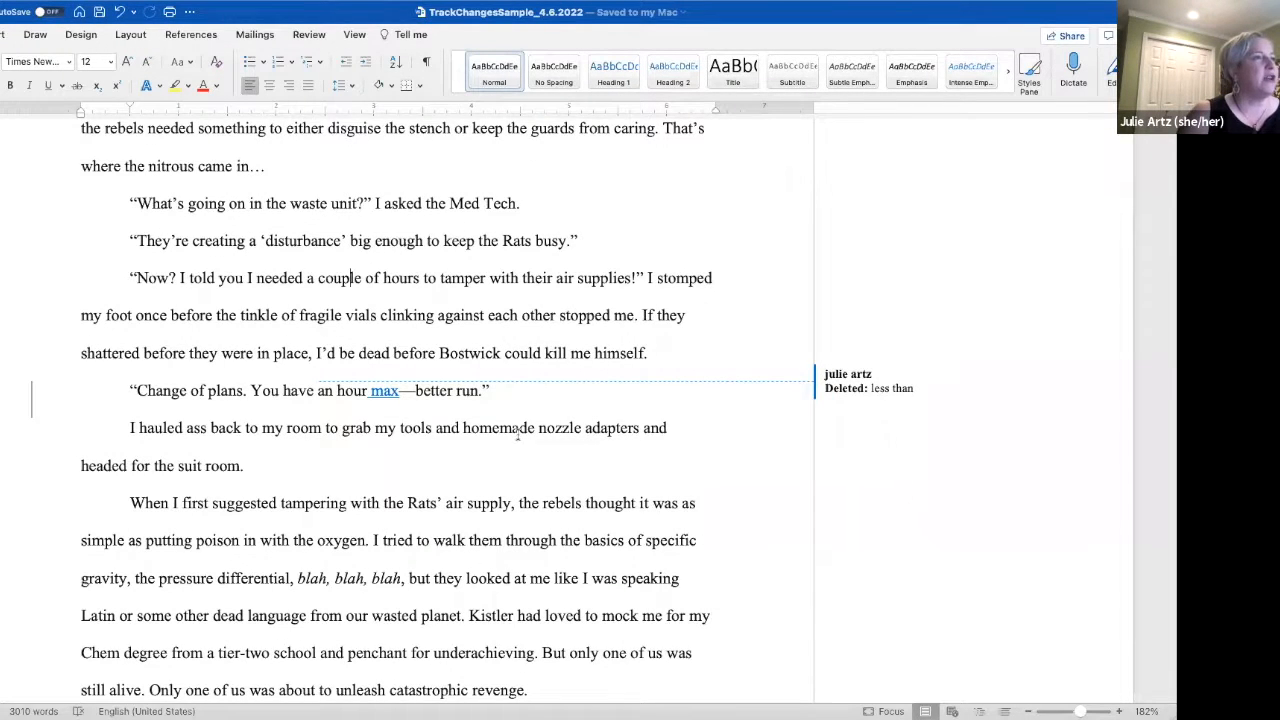
{"action": "scroll", "coordinate": [518, 435], "scroll_direction": "up", "scroll_amount": 5}
{"action": "scroll", "coordinate": [518, 435], "scroll_direction": "up", "scroll_amount": 20}
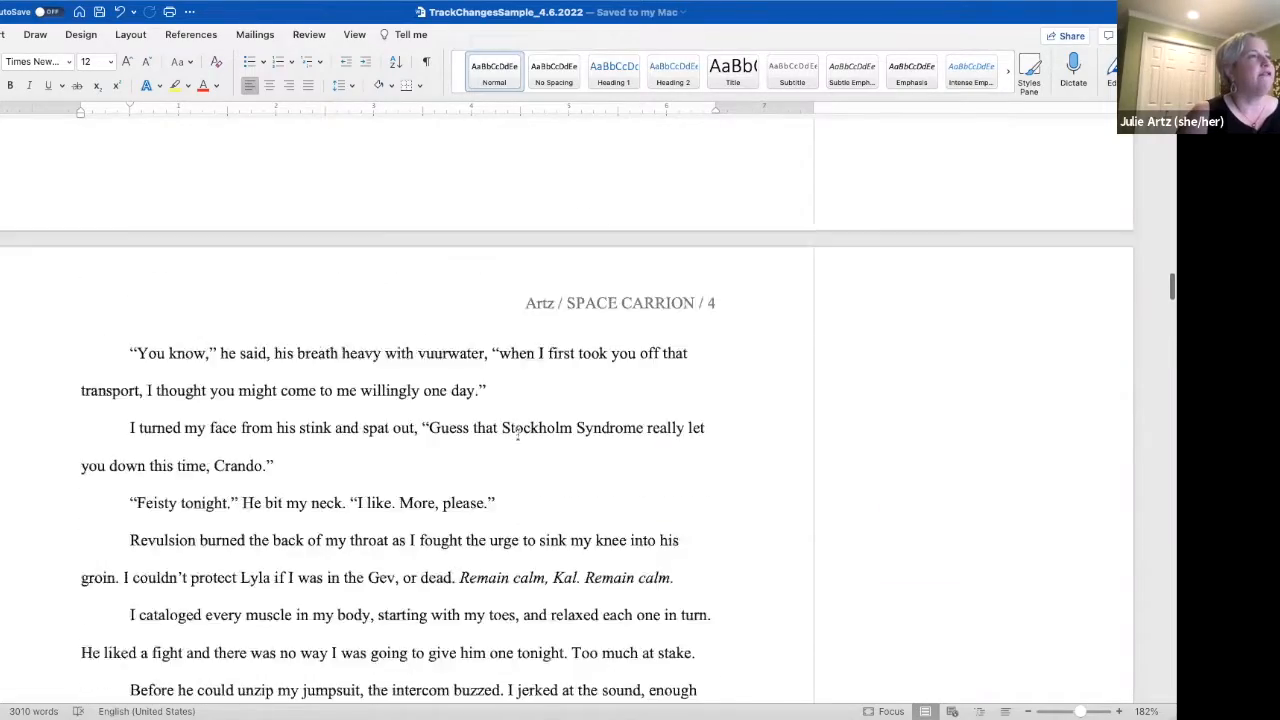
{"action": "scroll", "coordinate": [518, 434], "scroll_direction": "up", "scroll_amount": 20}
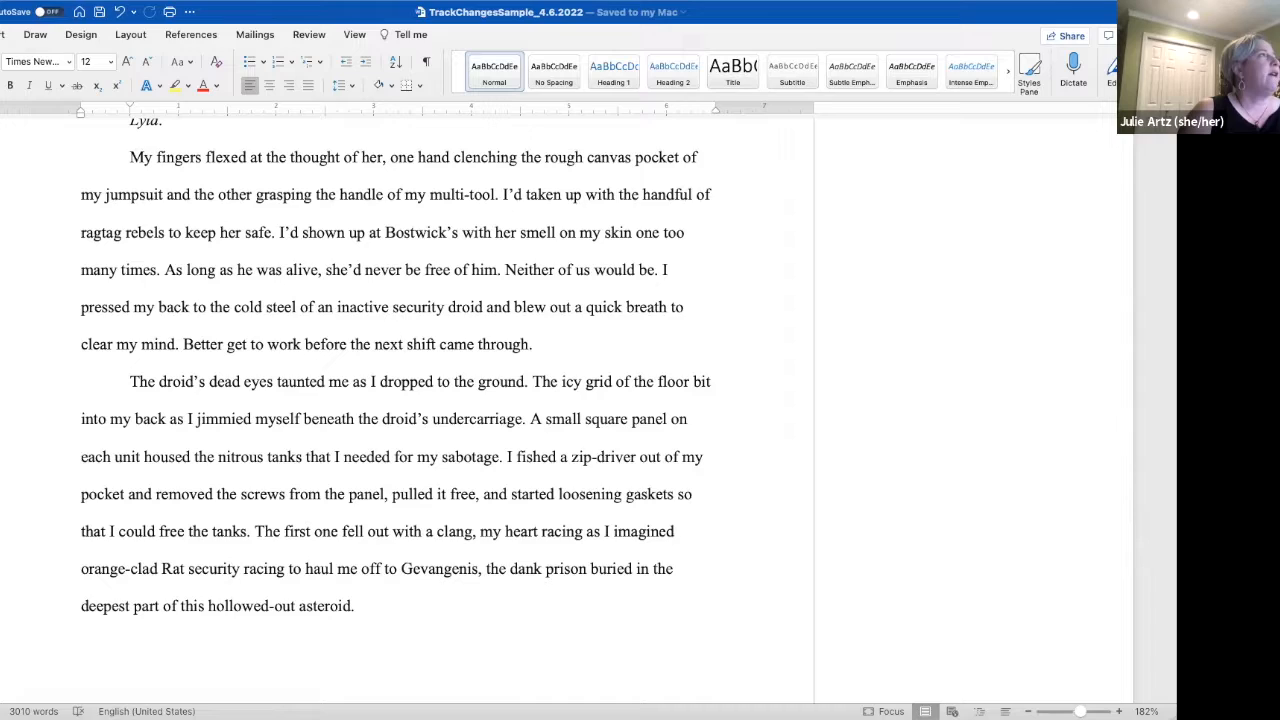
{"action": "left_click", "coordinate": [309, 35]}
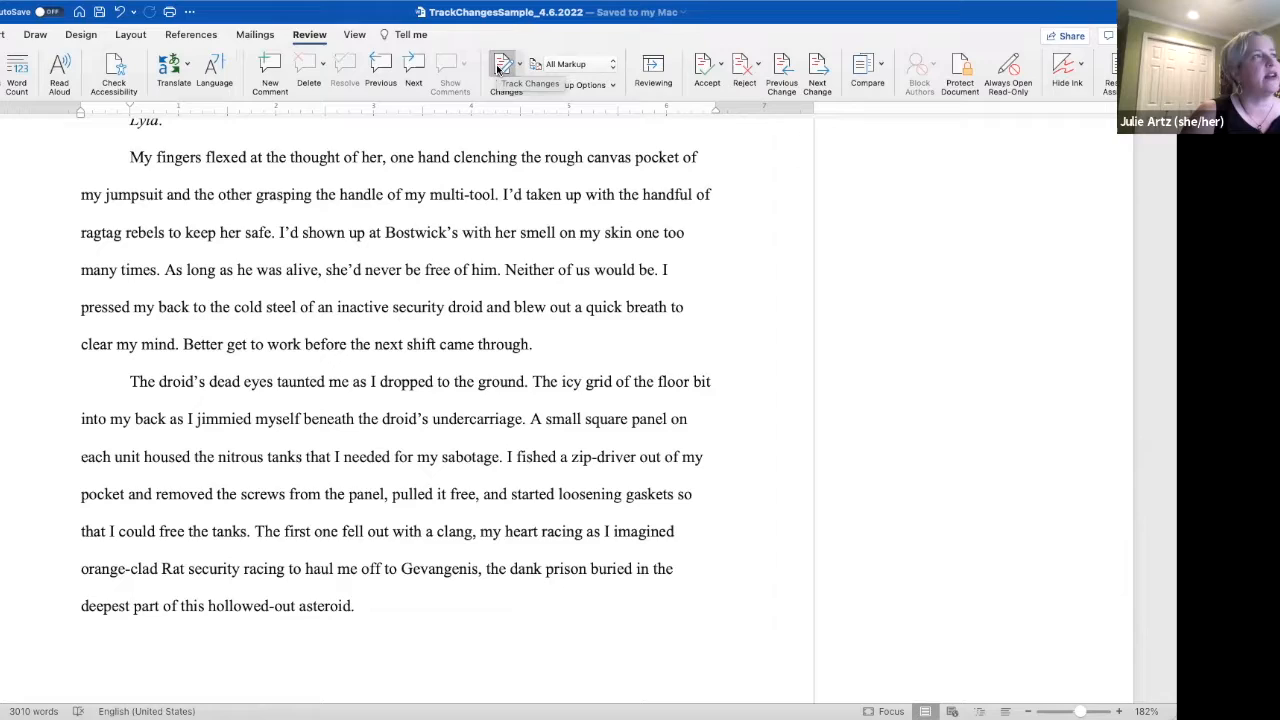
{"action": "left_click", "coordinate": [586, 66]}
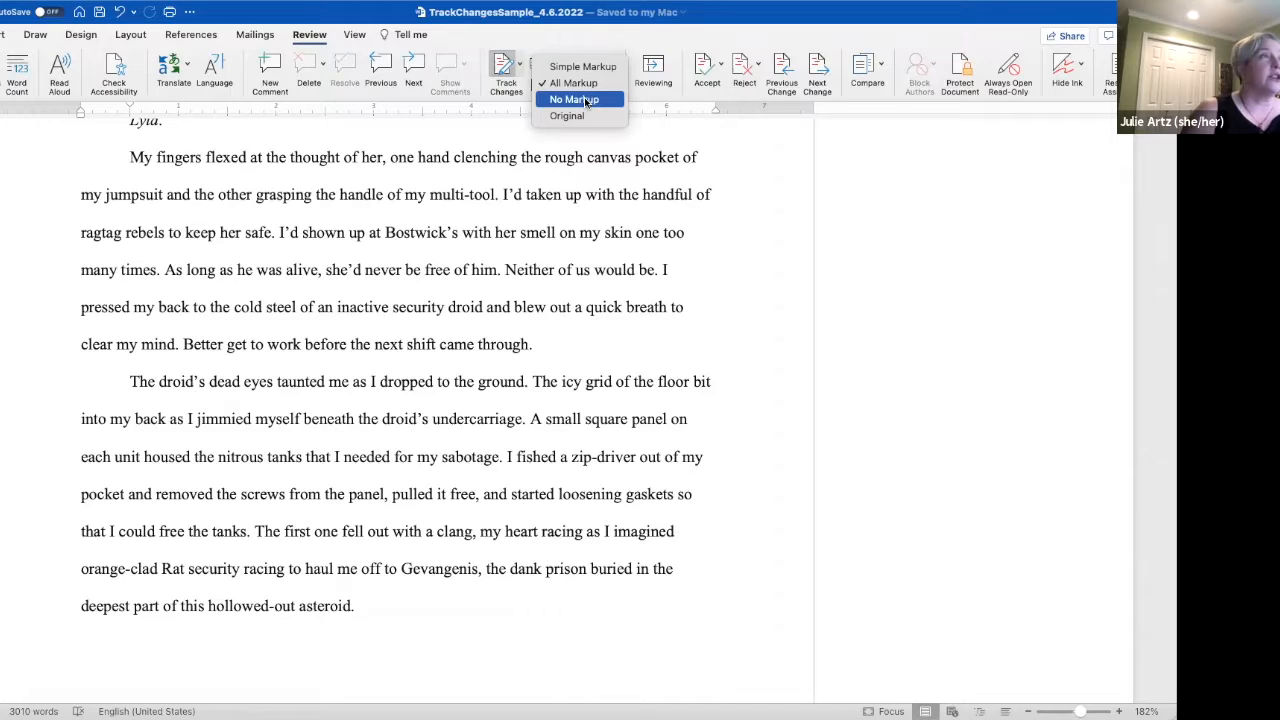
{"action": "left_click", "coordinate": [586, 100]}
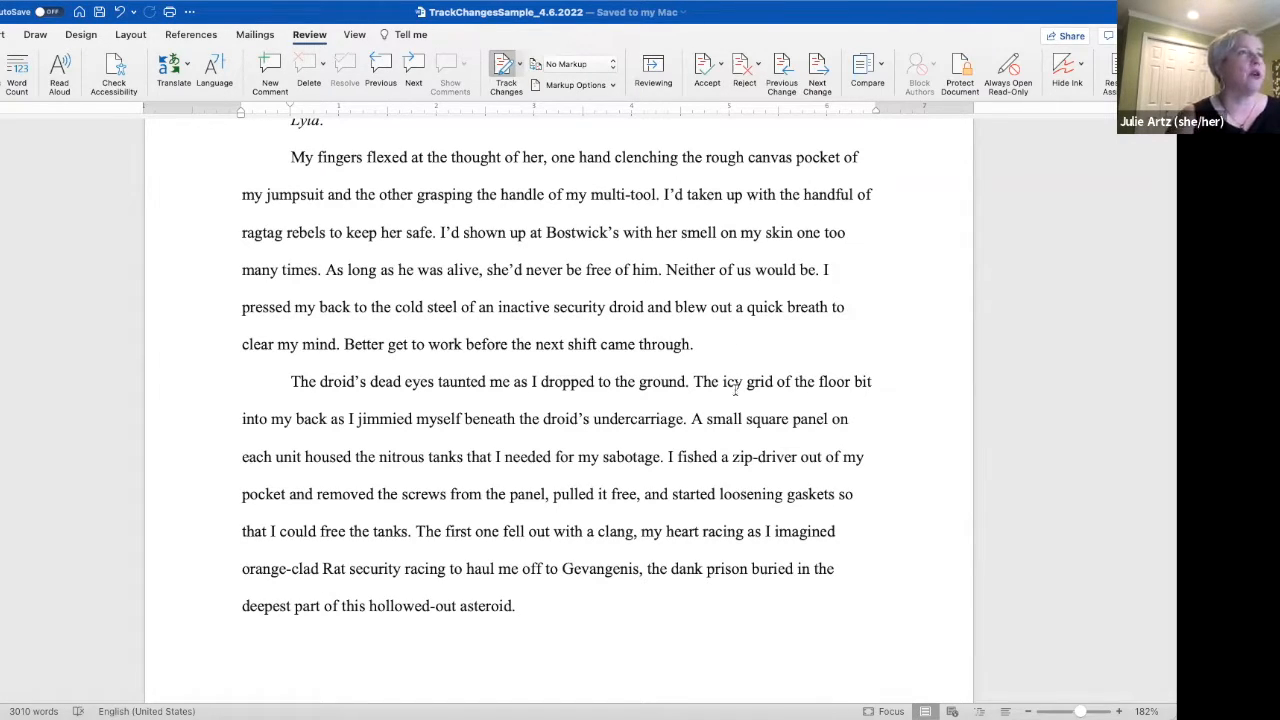
{"action": "scroll", "coordinate": [735, 390], "scroll_direction": "up", "scroll_amount": 20}
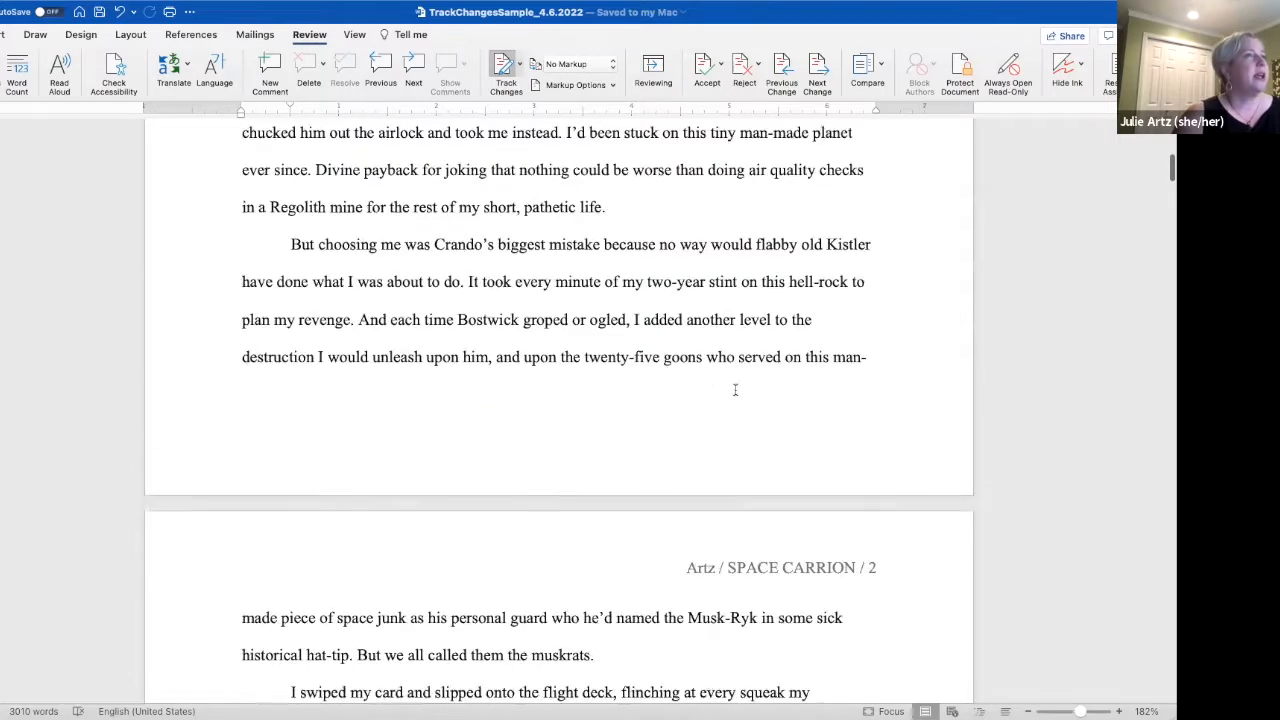